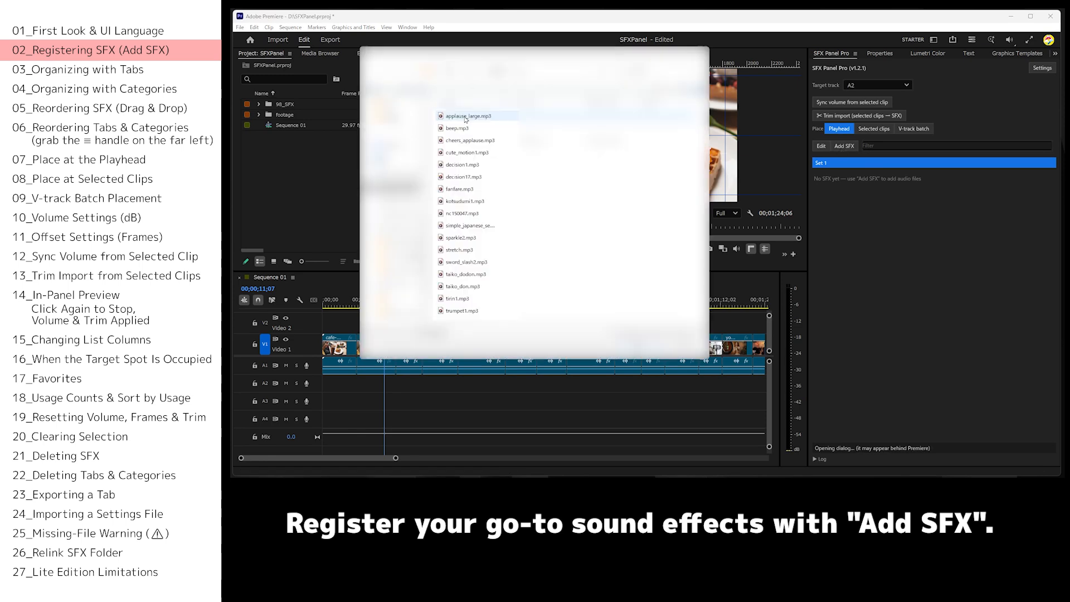
Add all the audio files from applause_large.mp3 through trumpet1.mp3 to Set 1 of the SFX panel.
click(465, 119)
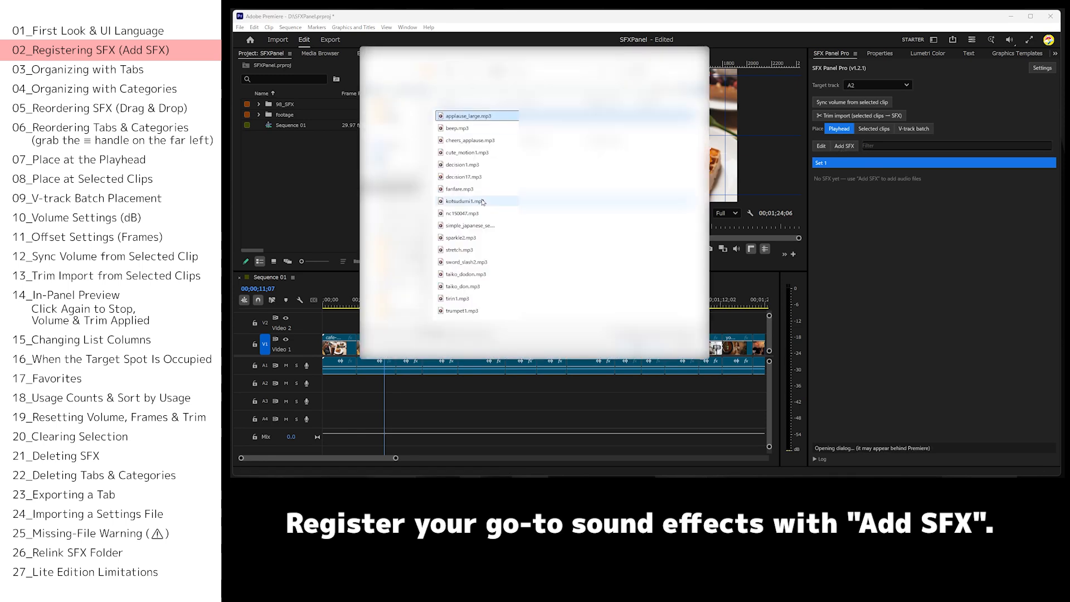
shift+click(460, 314)
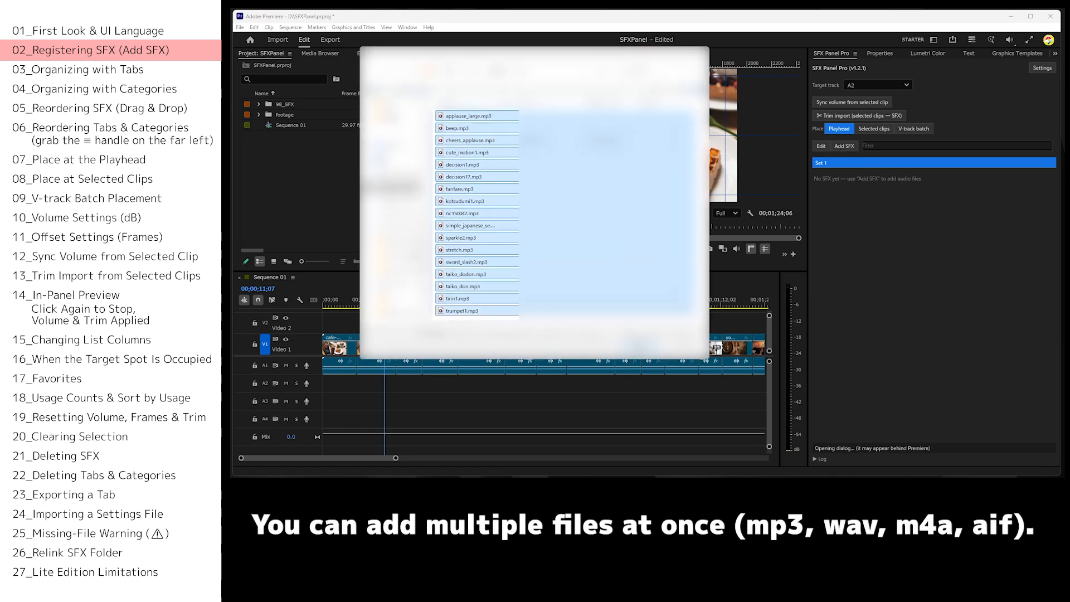
key(Return)
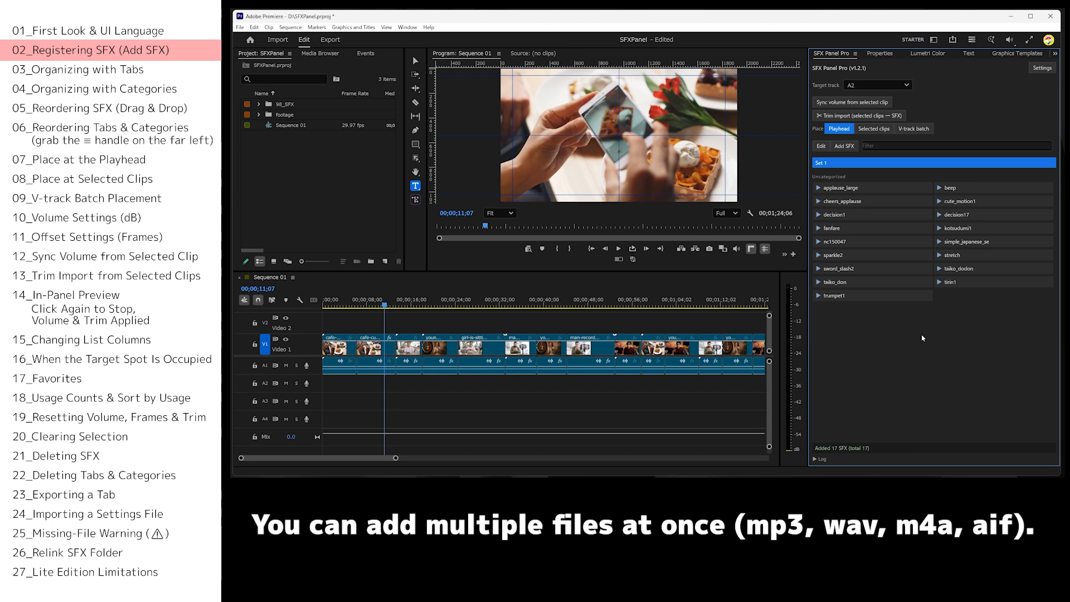
Add an empty second SFX set named Set 2 and open its tab.
click(1042, 67)
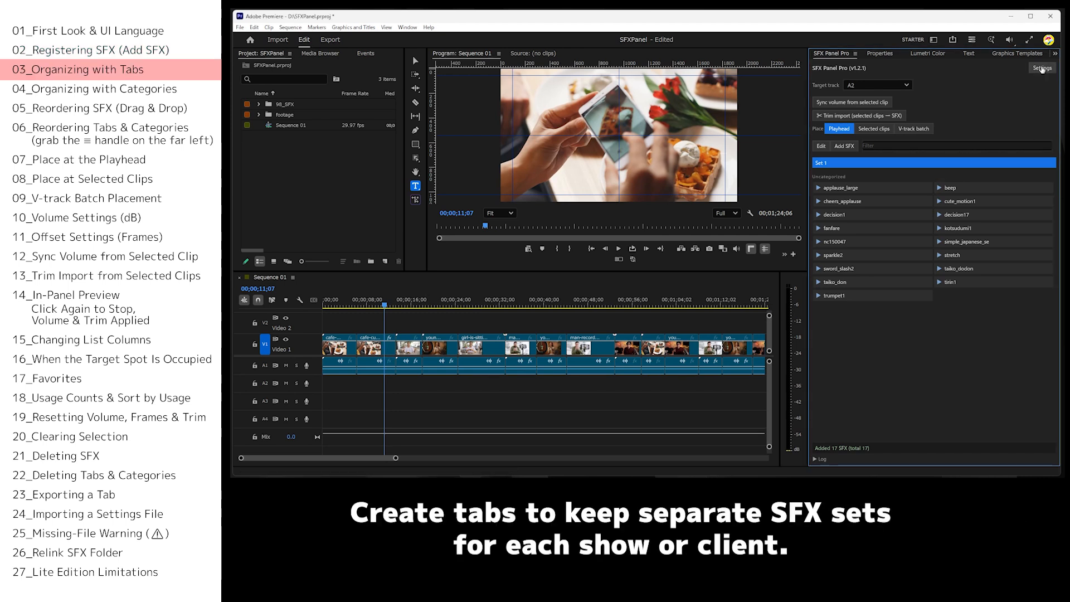
click(834, 184)
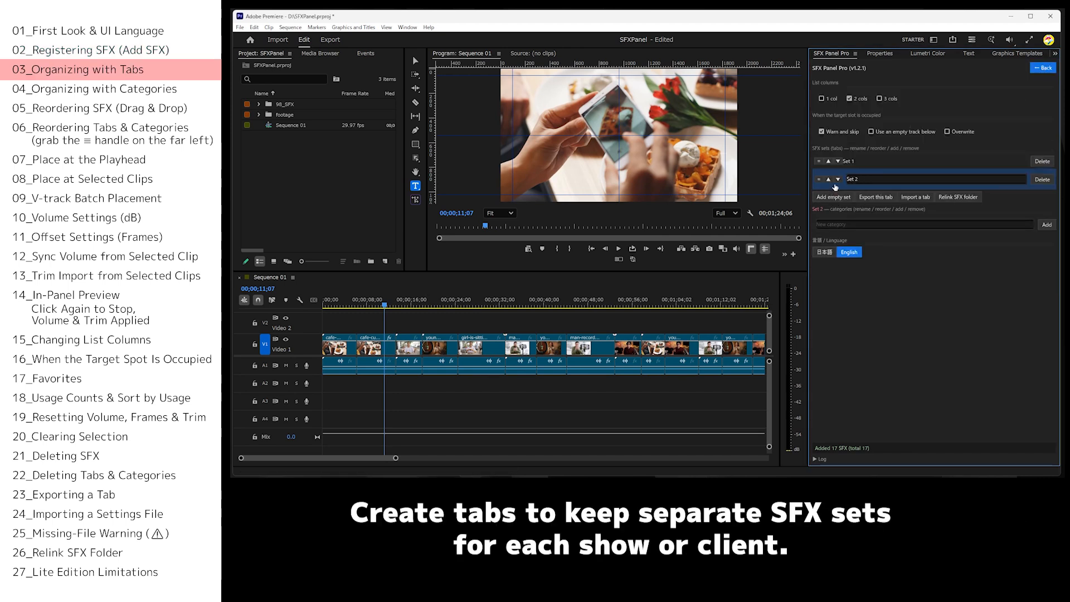
click(1047, 68)
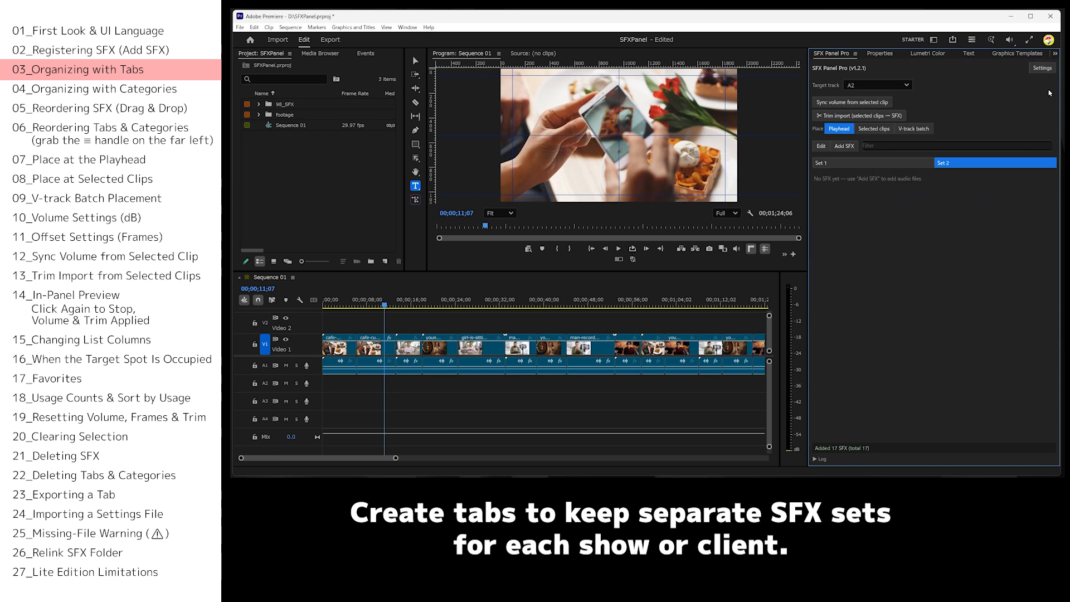
click(896, 166)
click(955, 166)
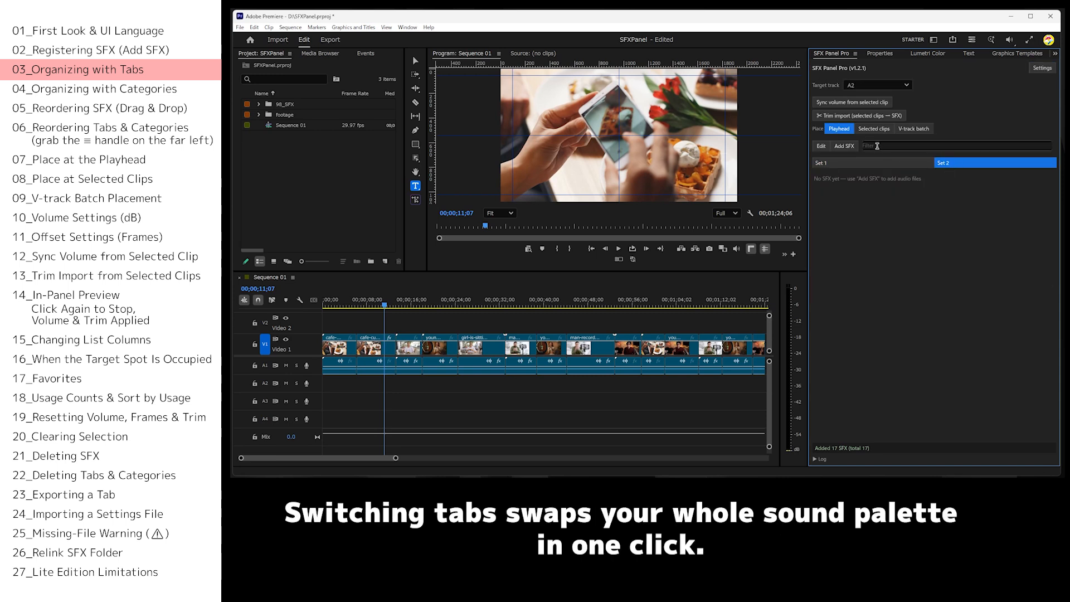
Add the audio files from nc150047.mp3 through trumpet1.mp3 to Set 2.
click(844, 146)
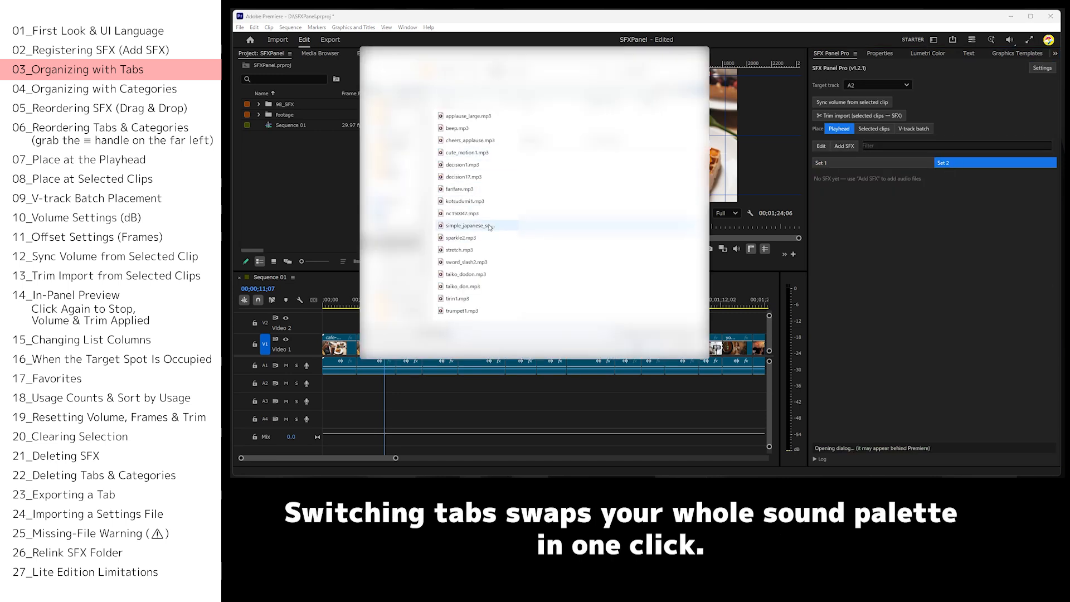
click(462, 213)
shift+click(461, 310)
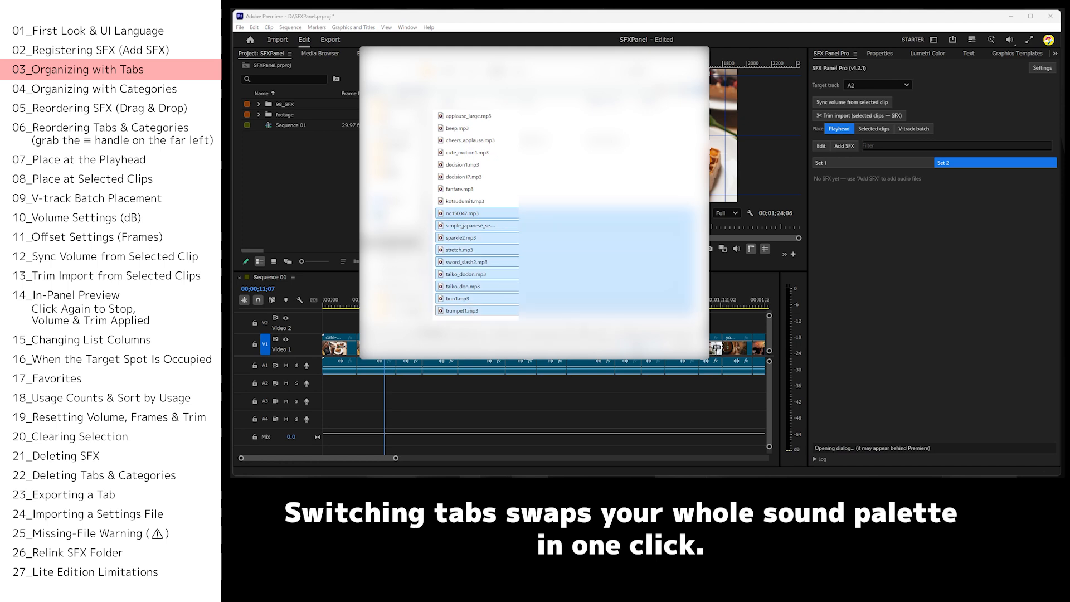
click(639, 347)
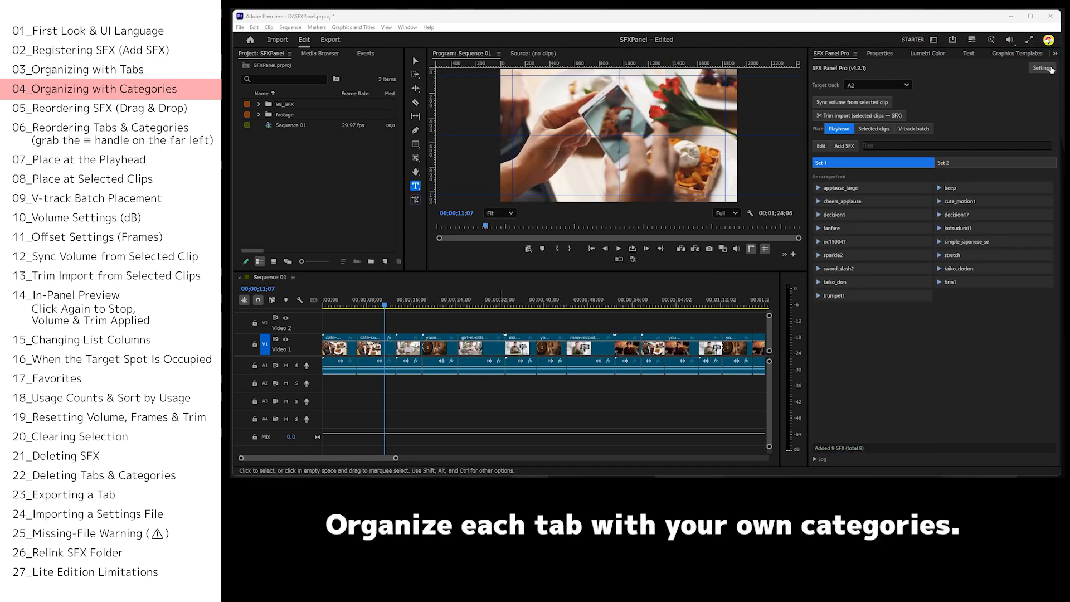
Create the categories Emphasis, Annotation and Confirm for Set 1.
click(1043, 68)
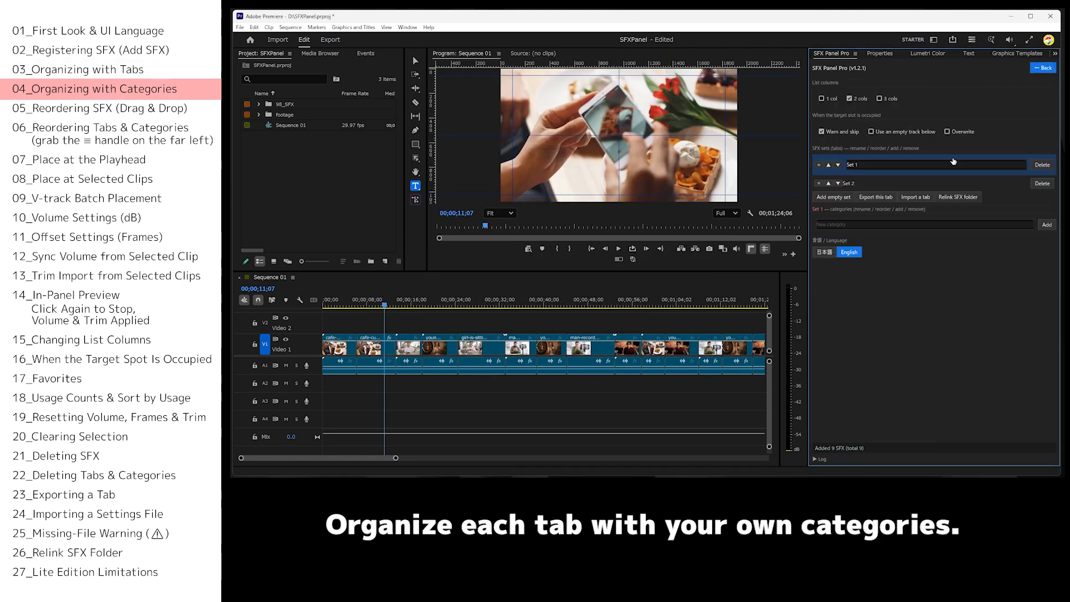
click(843, 224)
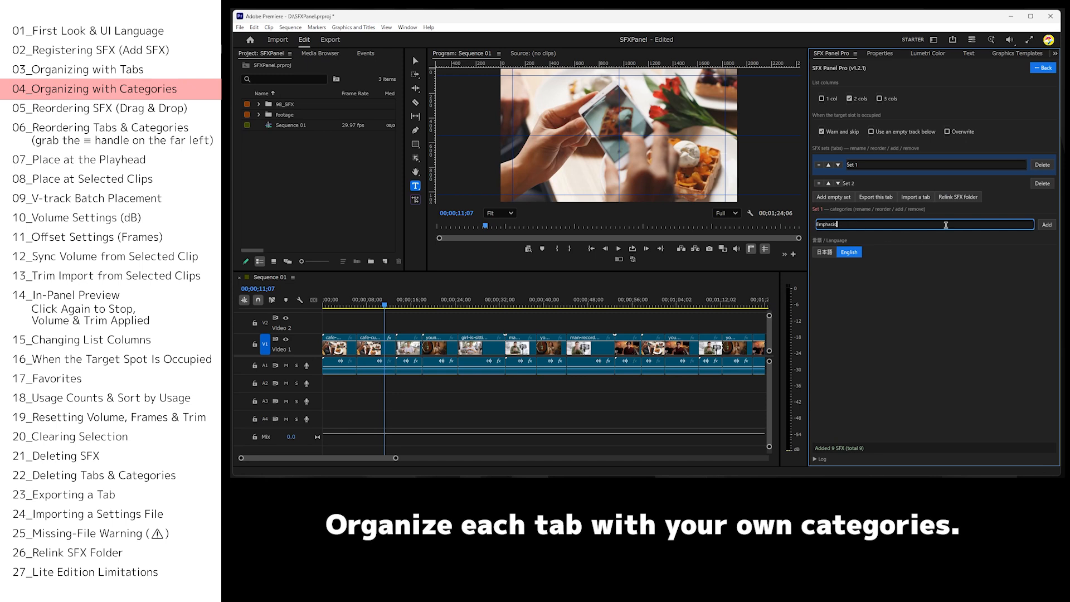
click(1047, 224)
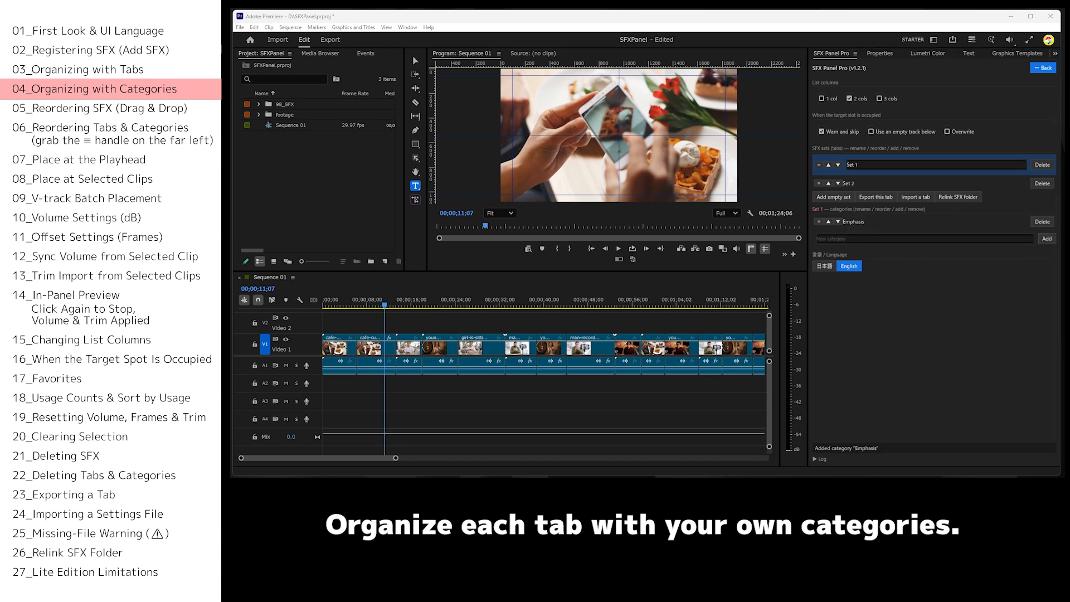
click(872, 237)
text(Annotation)
click(1046, 240)
click(903, 251)
text(Confirm)
click(1046, 253)
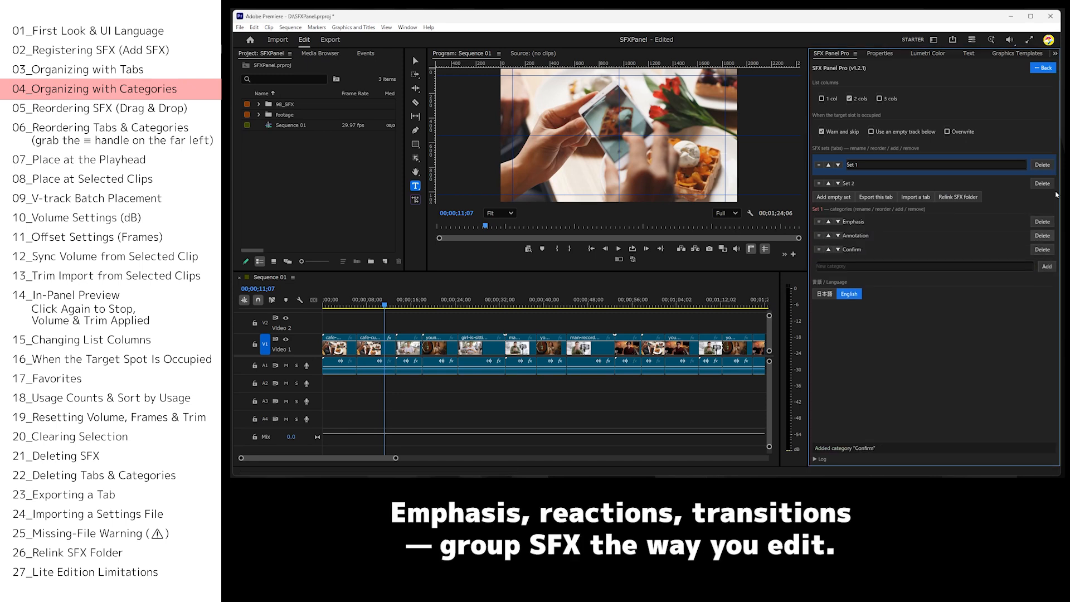
click(1043, 69)
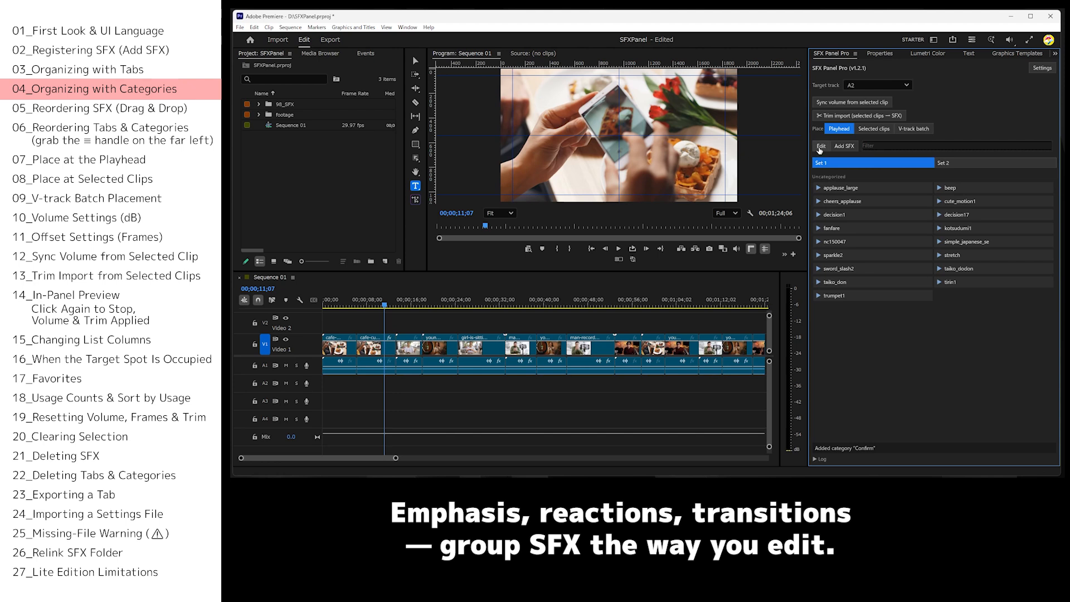
Sort Set 1's sounds into categories, including applause_large and kotsudumi1 in Emphasis, beep in Annotation and cheers_applause in Confirm.
click(820, 146)
click(958, 214)
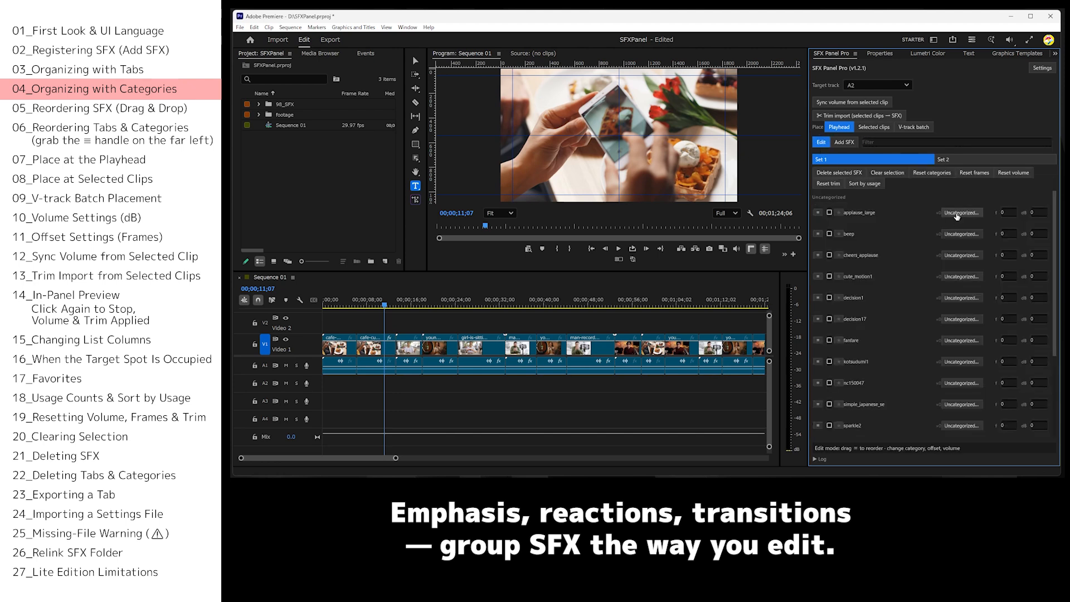
click(964, 233)
click(961, 244)
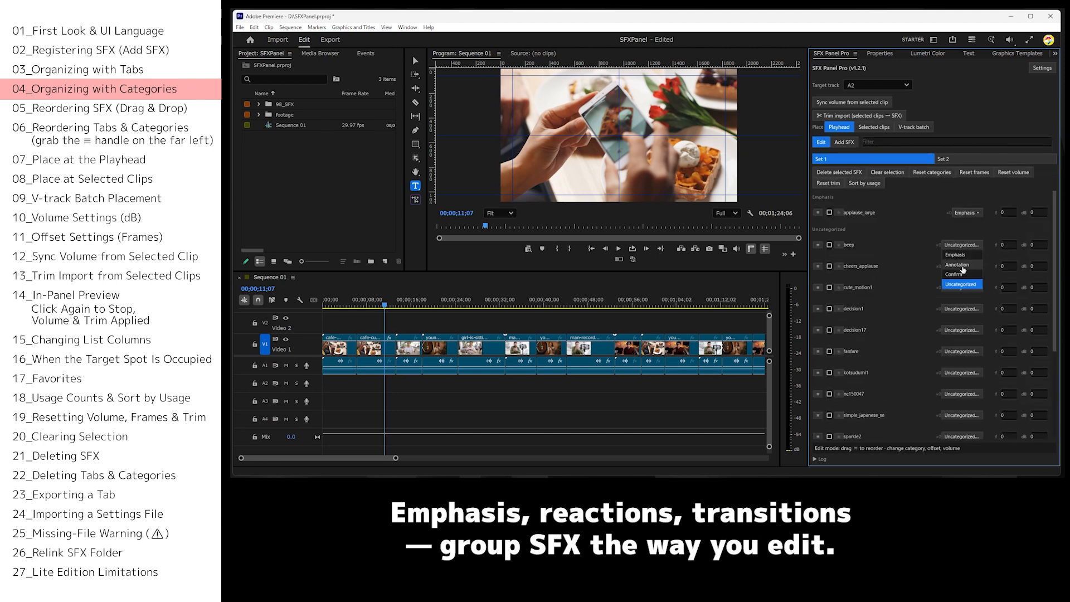
click(961, 272)
click(961, 277)
click(961, 313)
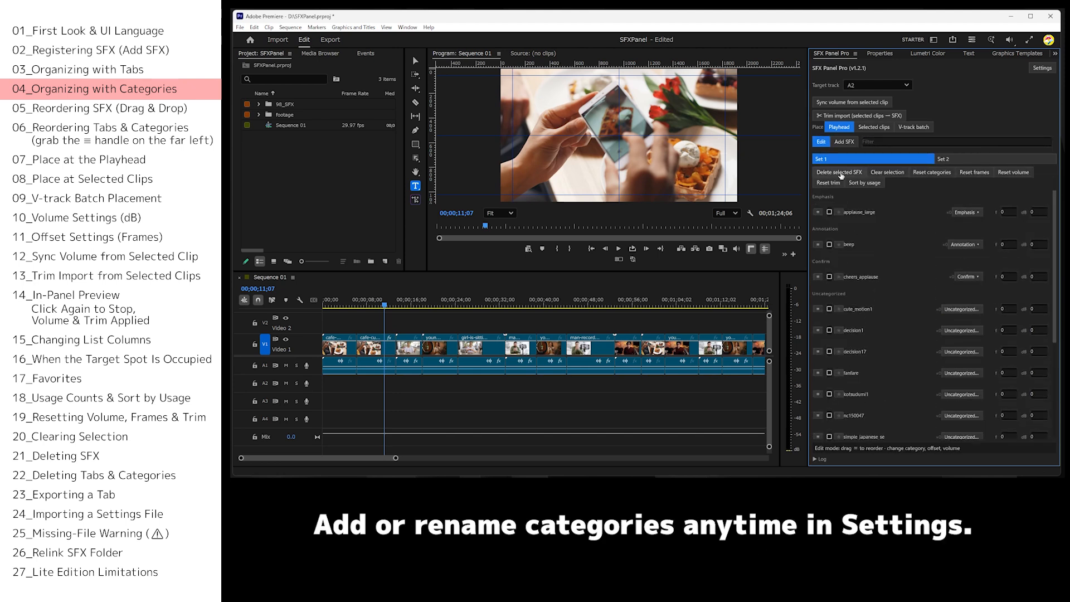
click(821, 141)
drag(871, 265, 861, 192)
Create the categories Alert and Transition for Set 2.
click(978, 165)
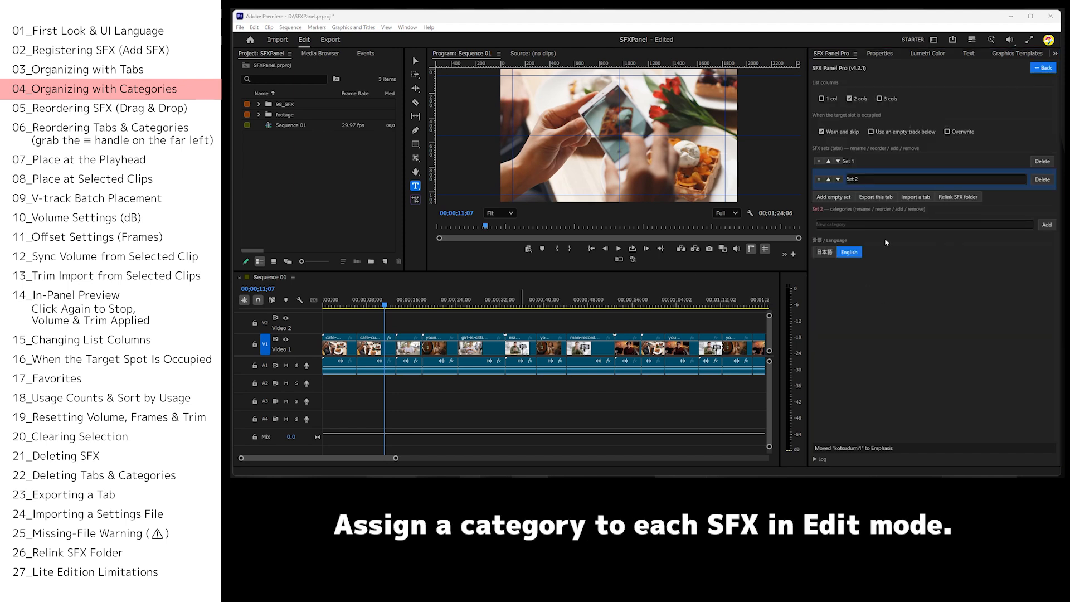
click(920, 238)
text(Japanese)
click(1046, 239)
click(1042, 68)
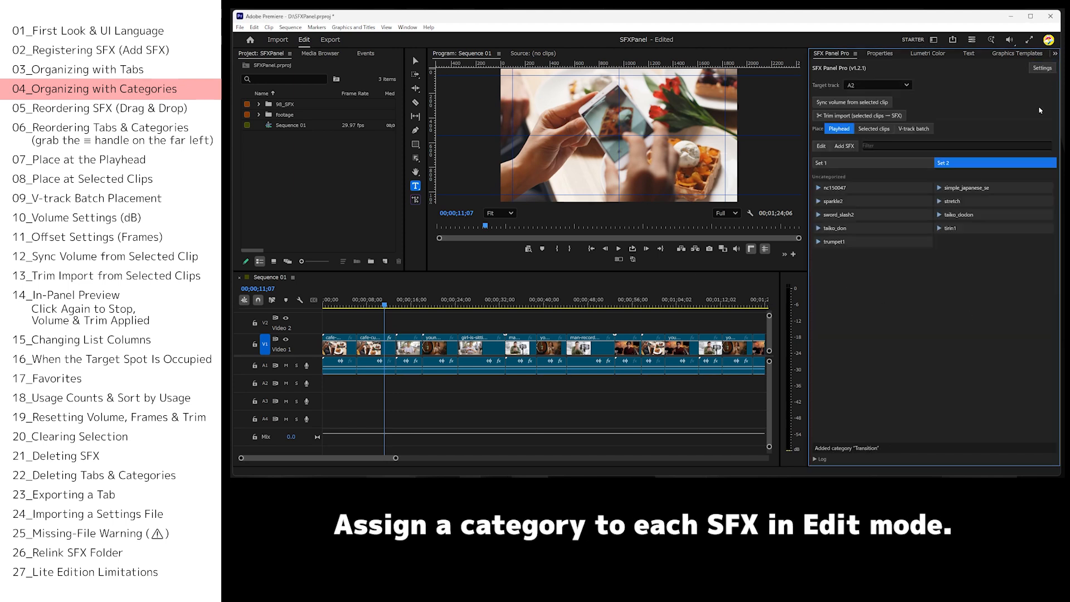
In Set 2, assign sword_slash2, sparkle2 and nc150047 to Alert, and stretch, tirin1 and simple_japanese_se to Transition.
click(821, 146)
click(963, 238)
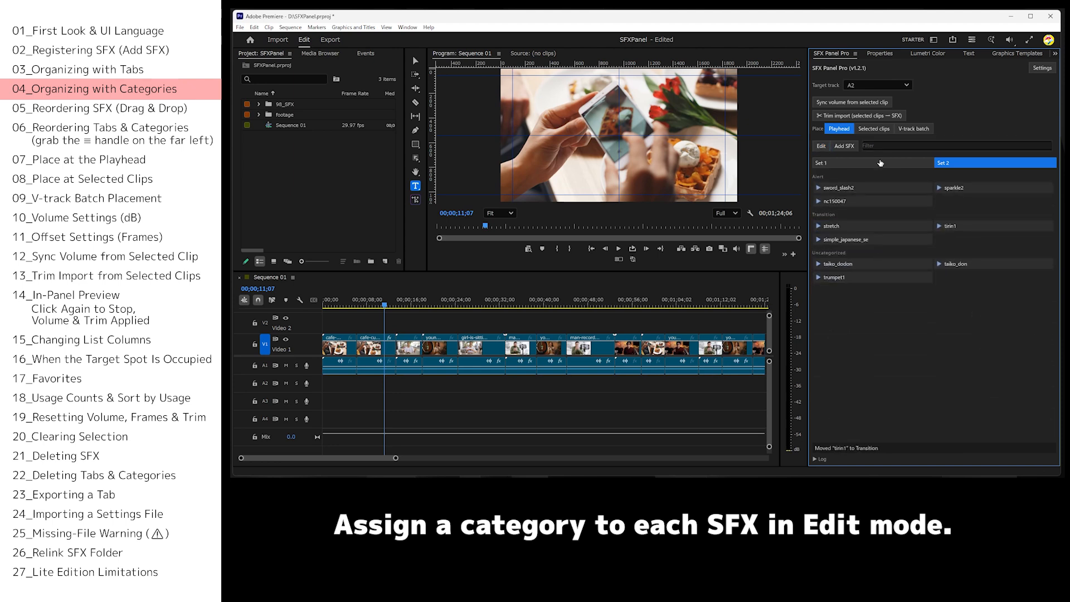
click(929, 167)
click(967, 164)
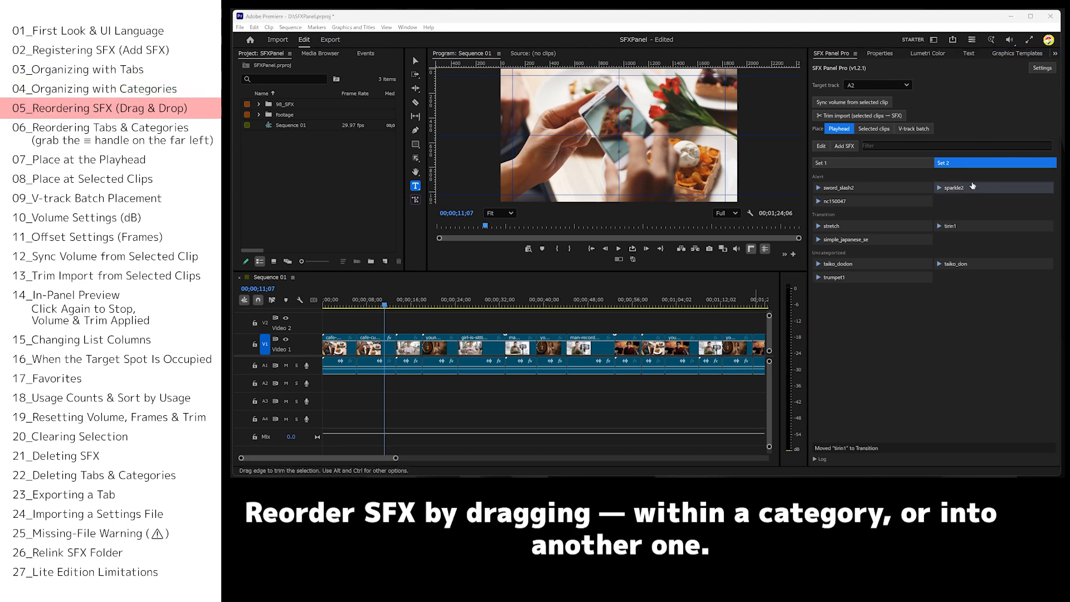
Reorder Set 2's sounds with sparkle2 first in Alert, stretch last in Transition and taiko_dodon last in Uncategorized.
drag(968, 195, 816, 198)
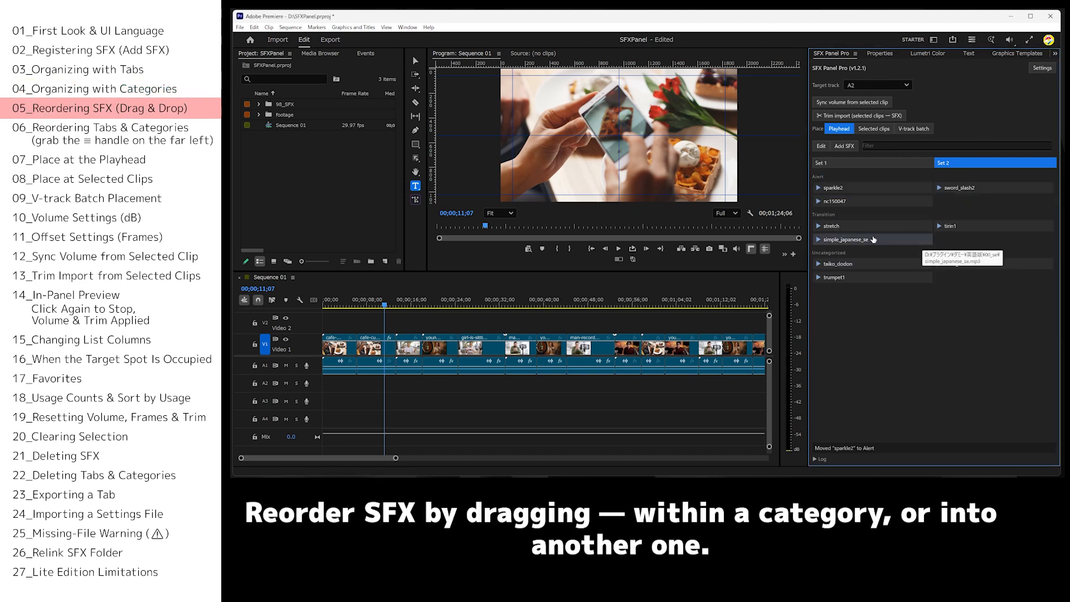
drag(851, 233, 900, 291)
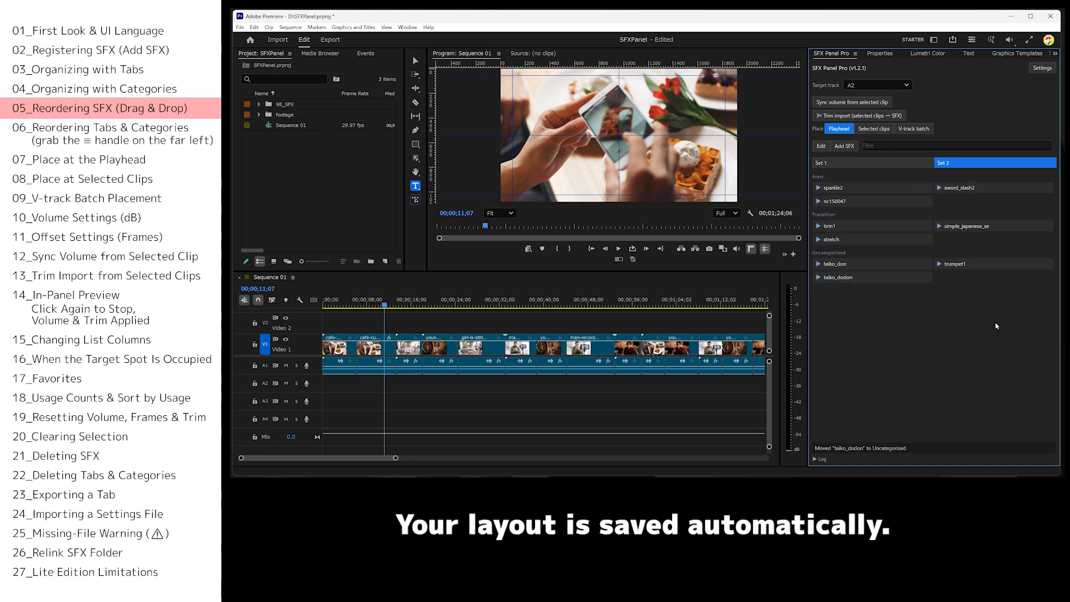
Move the Set 2 tab ahead of Set 1 in the SFX set order.
click(1041, 68)
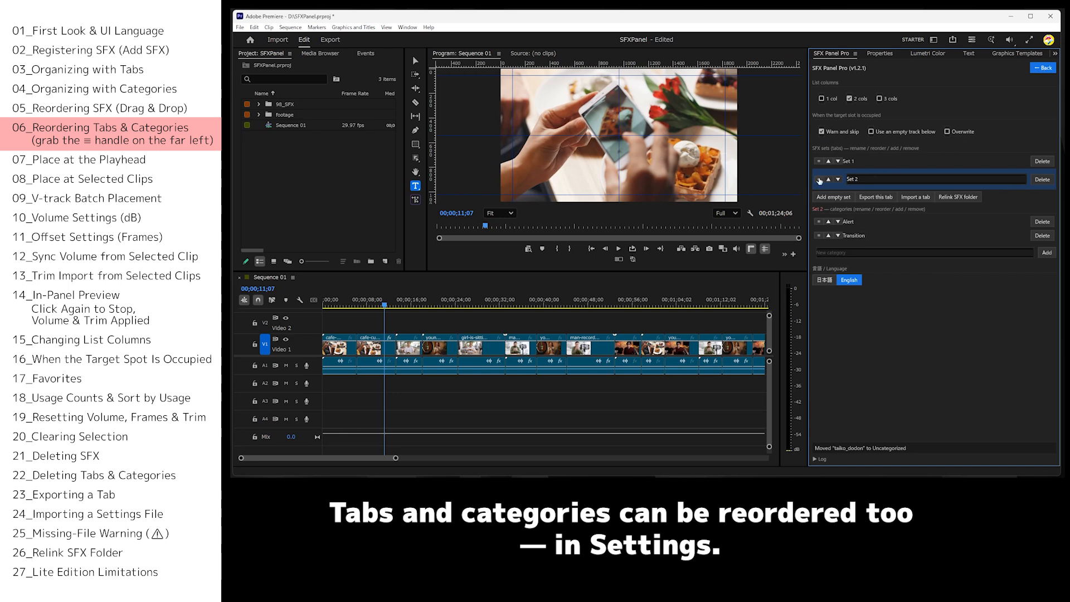
drag(818, 180, 819, 162)
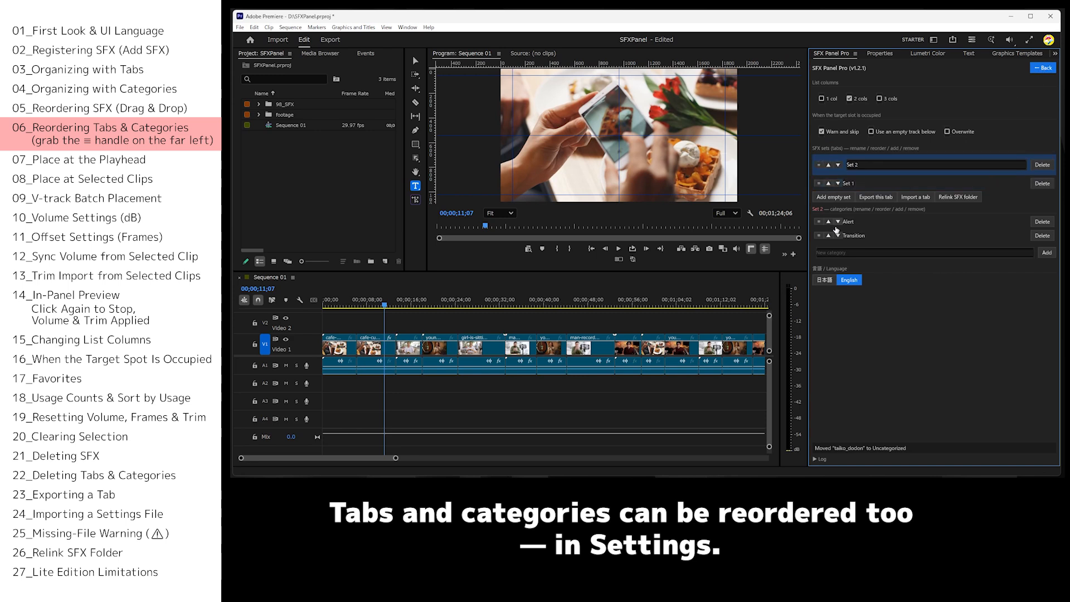
click(1041, 68)
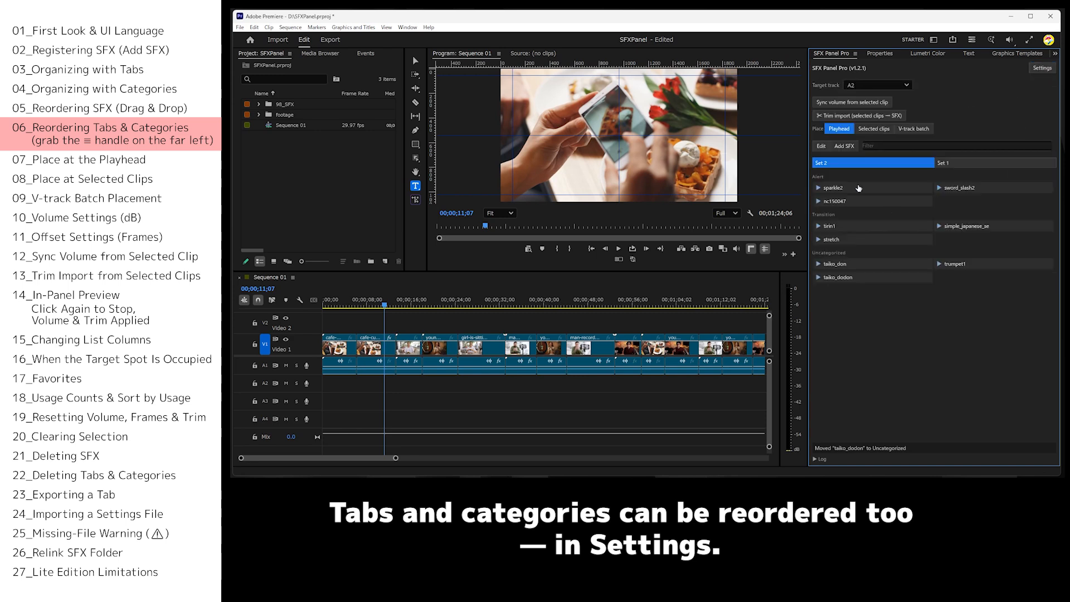
Move the Alert category below Transition in Set 2 and the Confirm category above Emphasis in Set 1.
click(1042, 69)
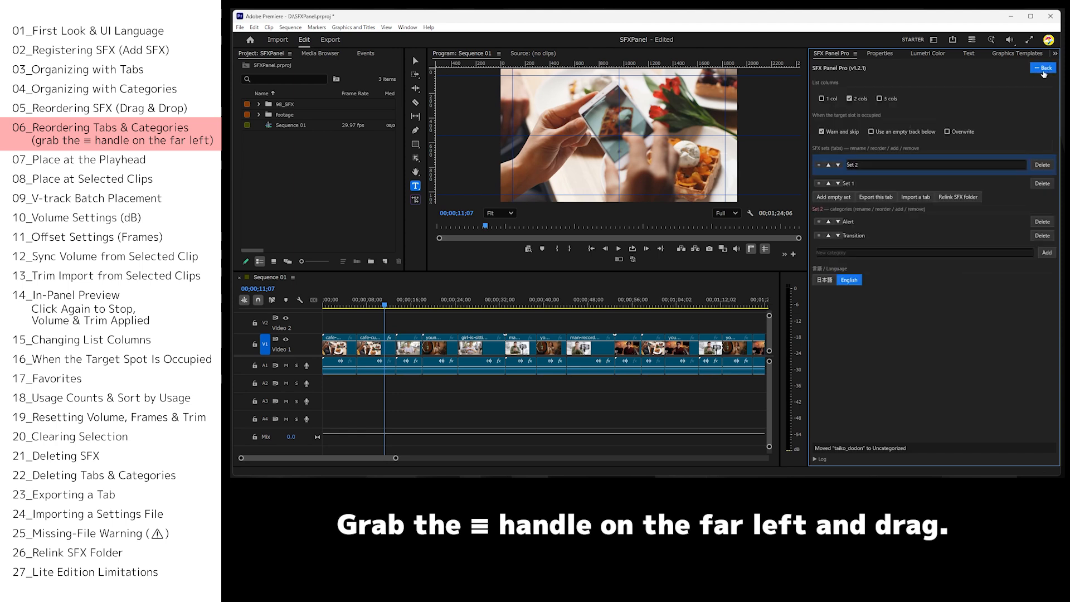
drag(818, 223, 821, 240)
click(873, 186)
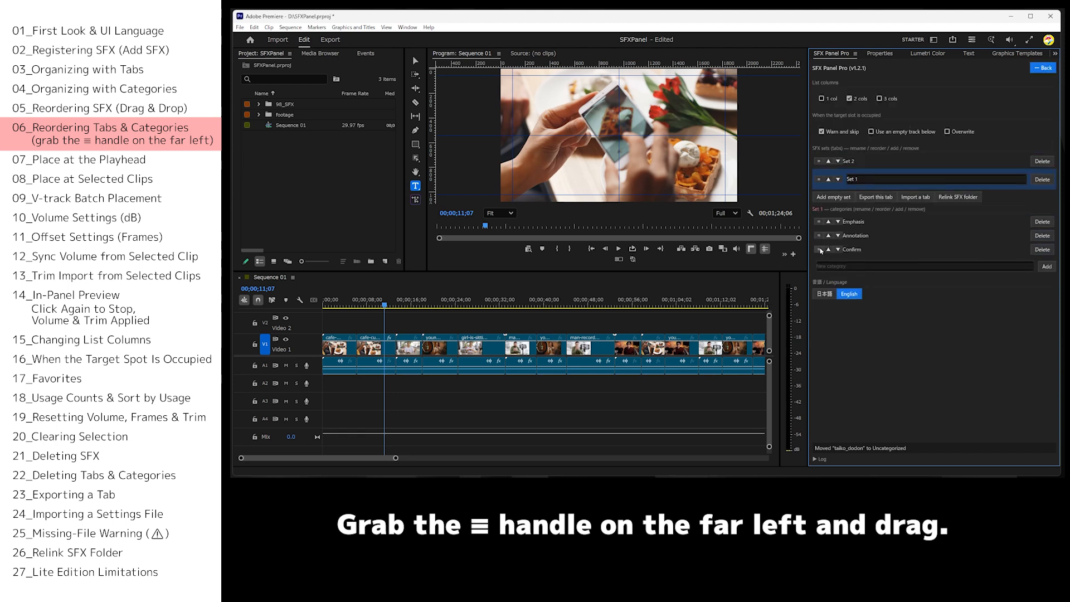
drag(820, 251, 816, 219)
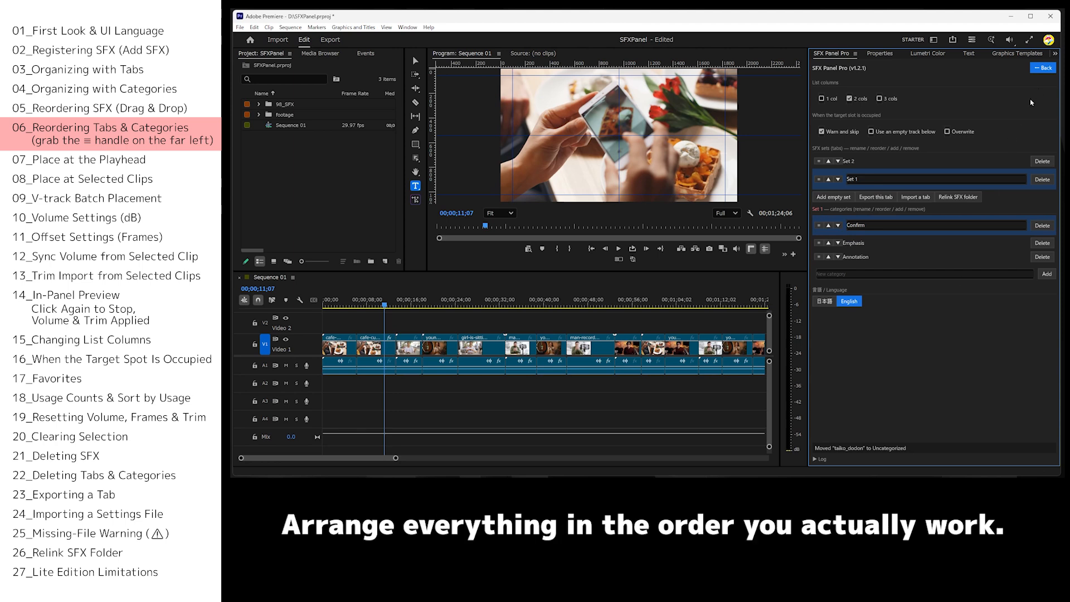
click(1044, 68)
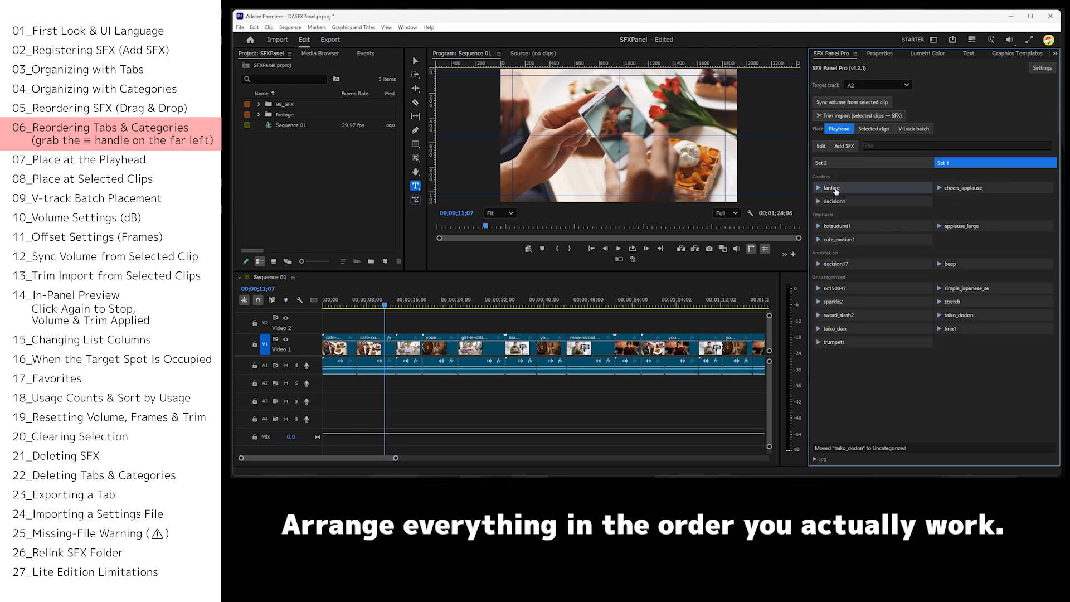
From Set 2, place tirin1 at 00;00;15;10, stretch at 00;00;28;05 and nc150047 at 00;00;39;29 on track A2.
click(831, 164)
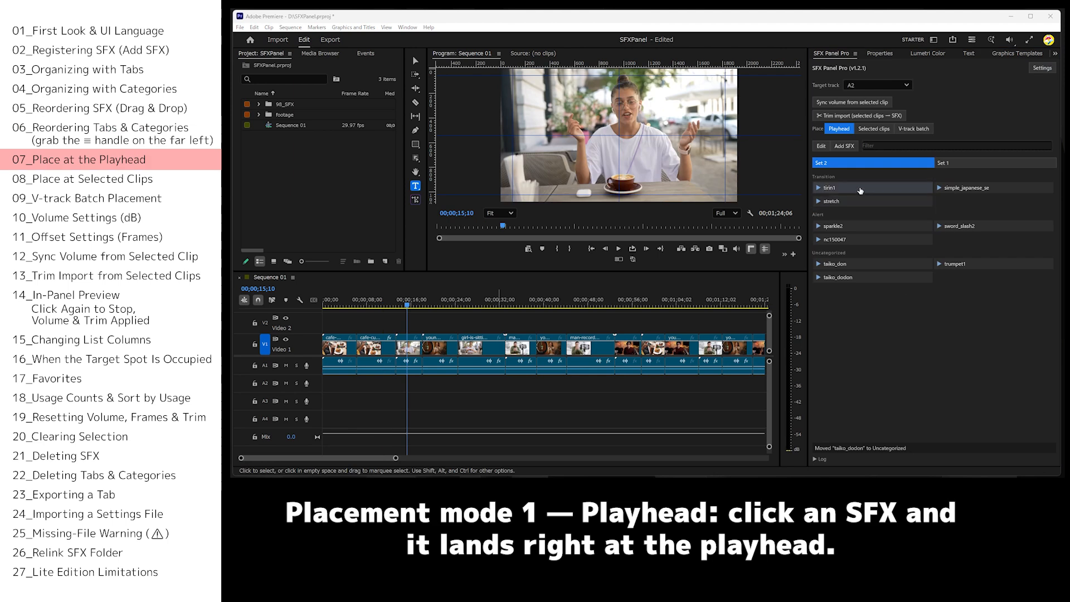
click(860, 189)
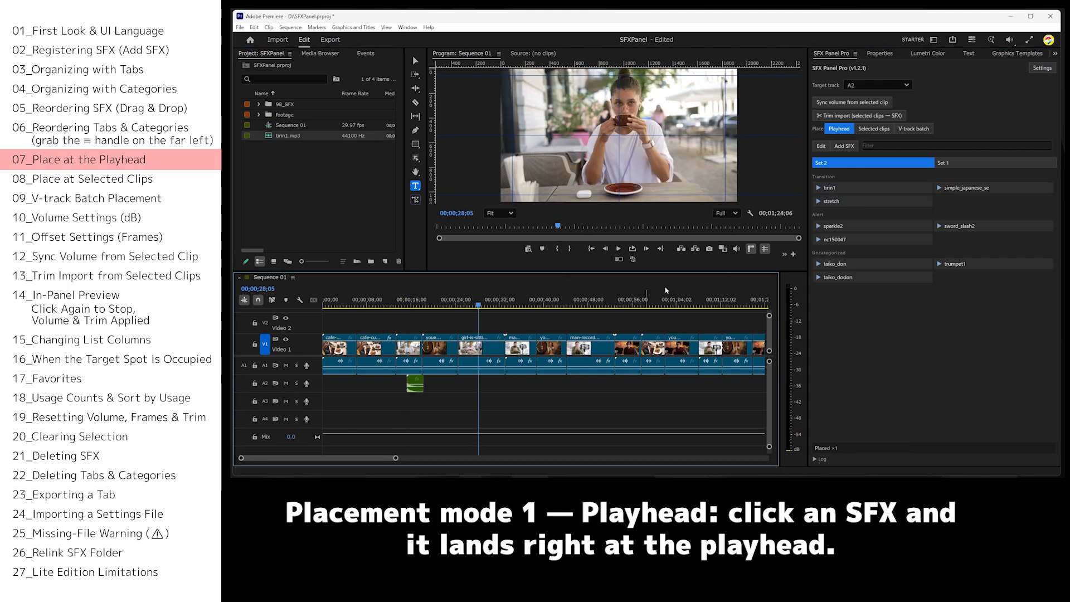
click(860, 202)
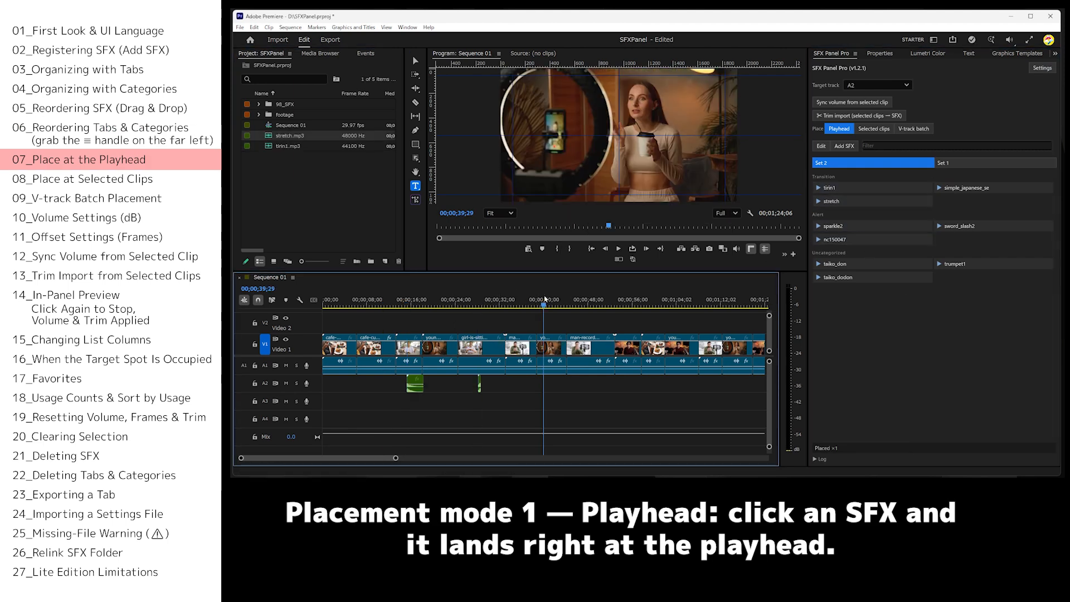
click(858, 239)
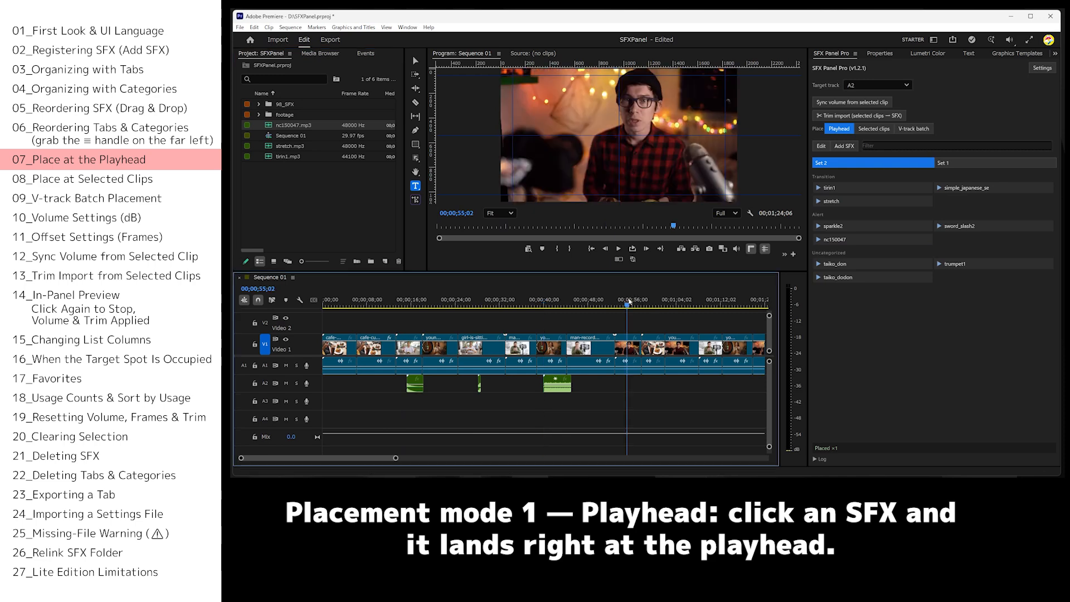
Place taiko_don at 00;00;55;02 on A2, and place tirin1 at the start of each of the eight selected V1 clips.
click(846, 262)
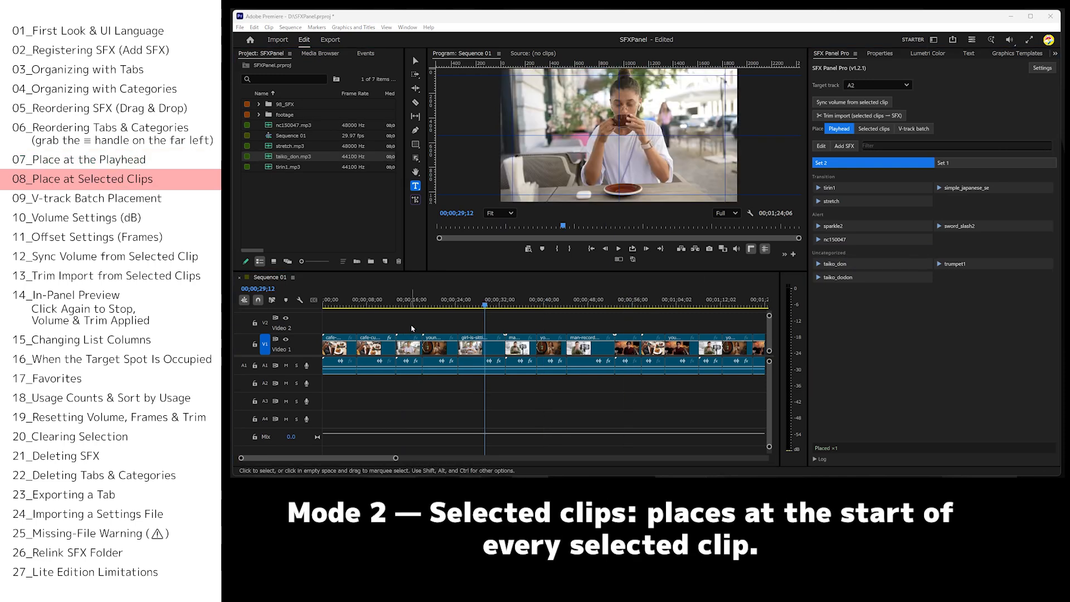
drag(411, 324, 656, 334)
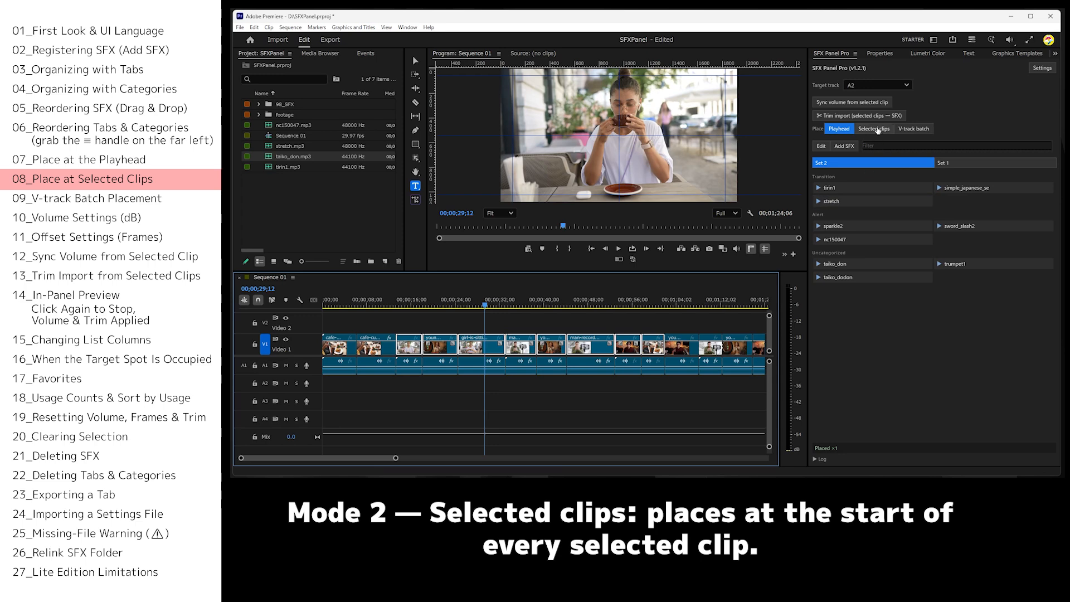
click(876, 129)
click(832, 200)
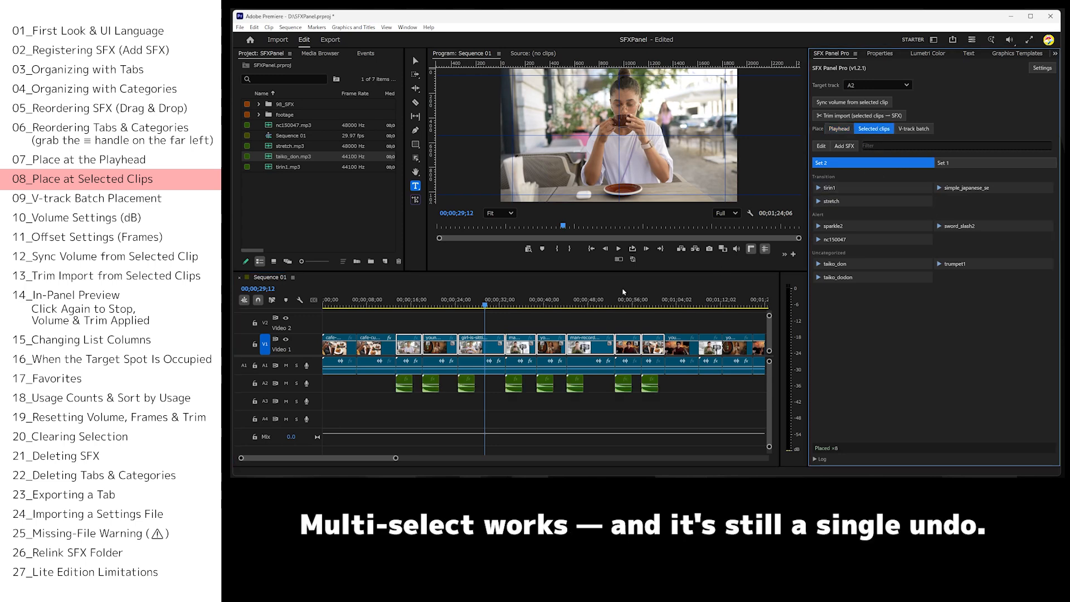
Batch-place tirin1 on A2 at the start of every clip on video track V1.
drag(393, 306, 656, 305)
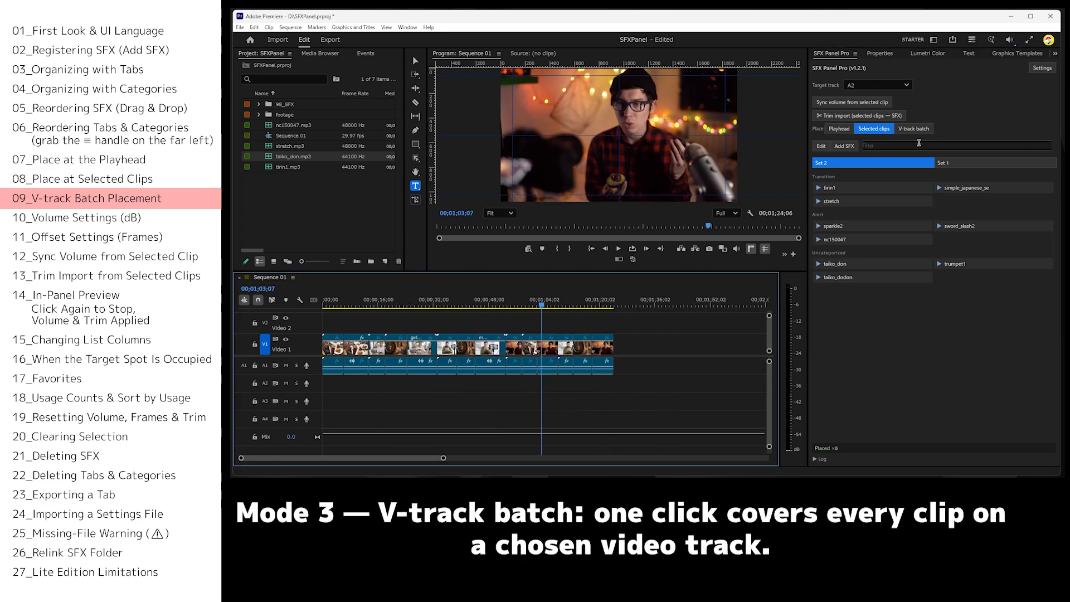
click(914, 129)
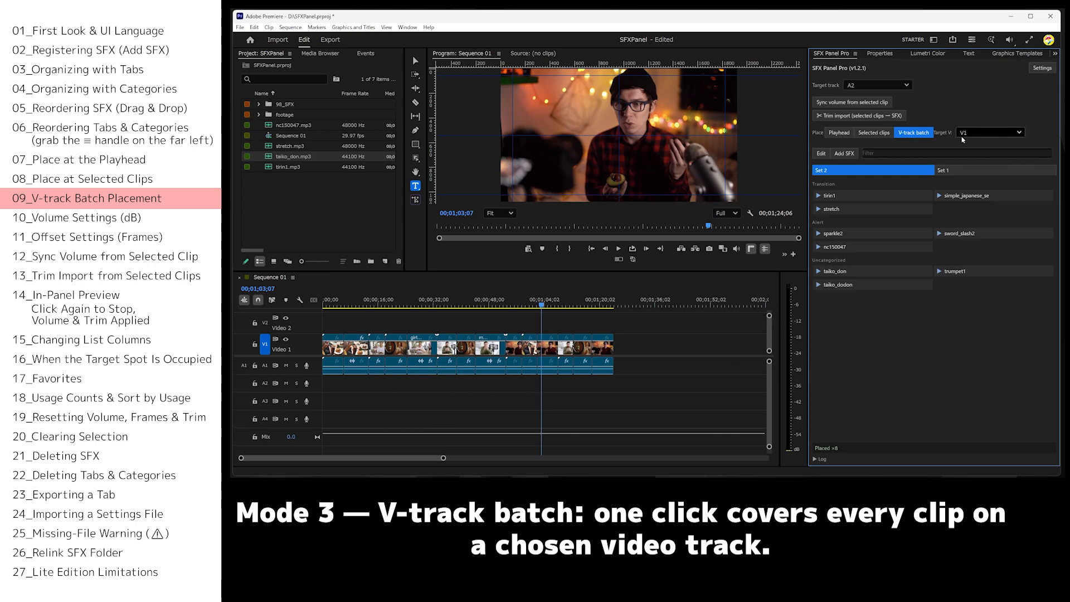
click(847, 194)
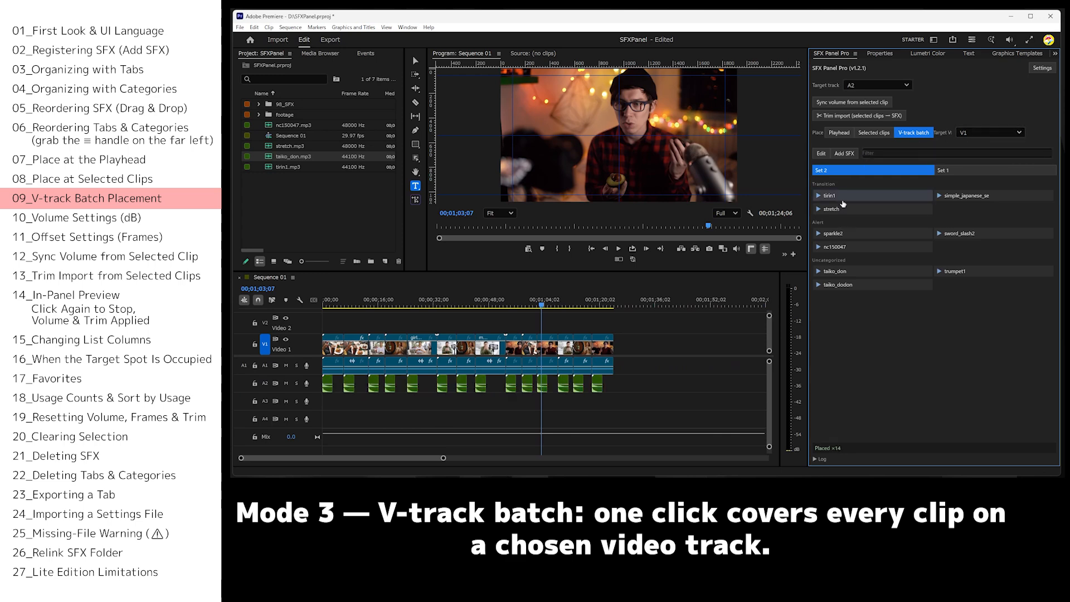
drag(540, 305, 627, 335)
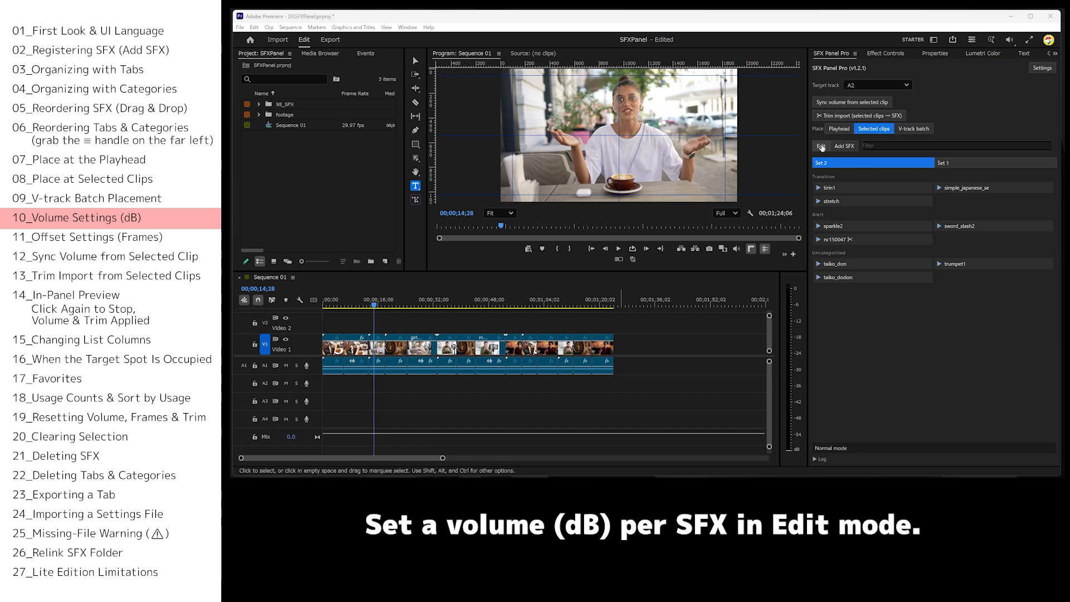
In Set 2's Transition category, set the volume of tirin1 to 5 dB, simple_japanese_se to 10 dB and stretch to 15 dB.
click(821, 146)
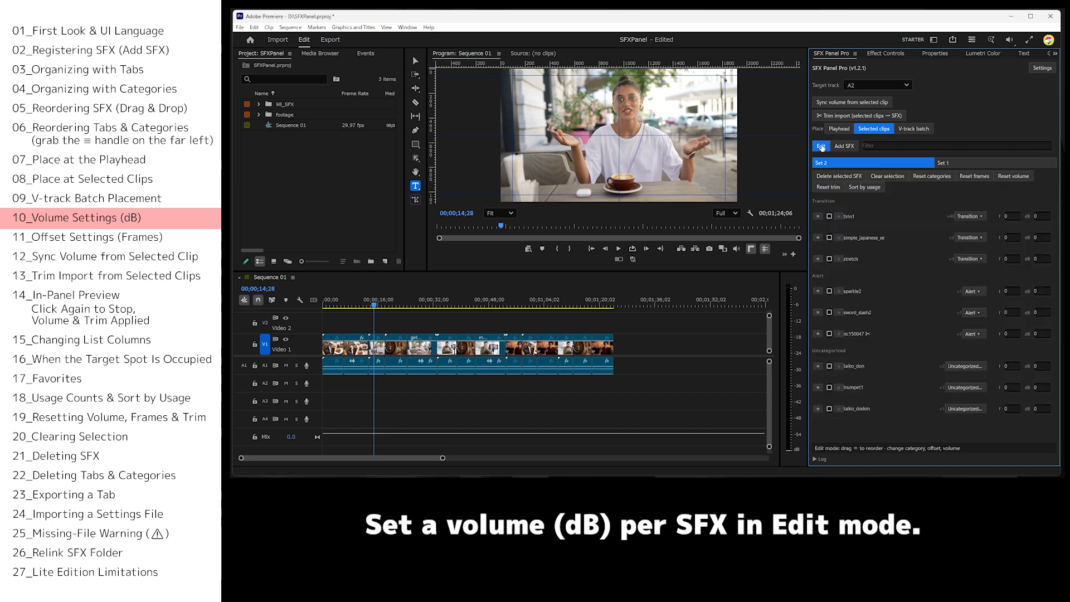
click(1042, 214)
text(5)
click(1042, 238)
text(10)
click(1039, 259)
click(821, 146)
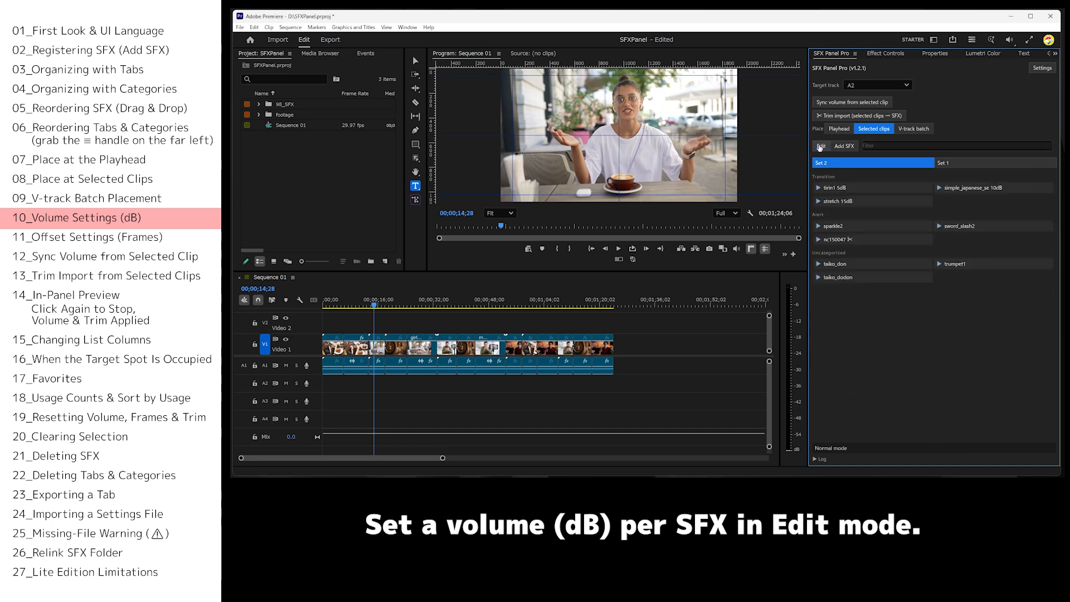
Place tirin1 at 00;00;14;28, simple_japanese_se at 00;00;20;06 and stretch at 00;00;29;04 on A2 using playhead placement.
click(839, 191)
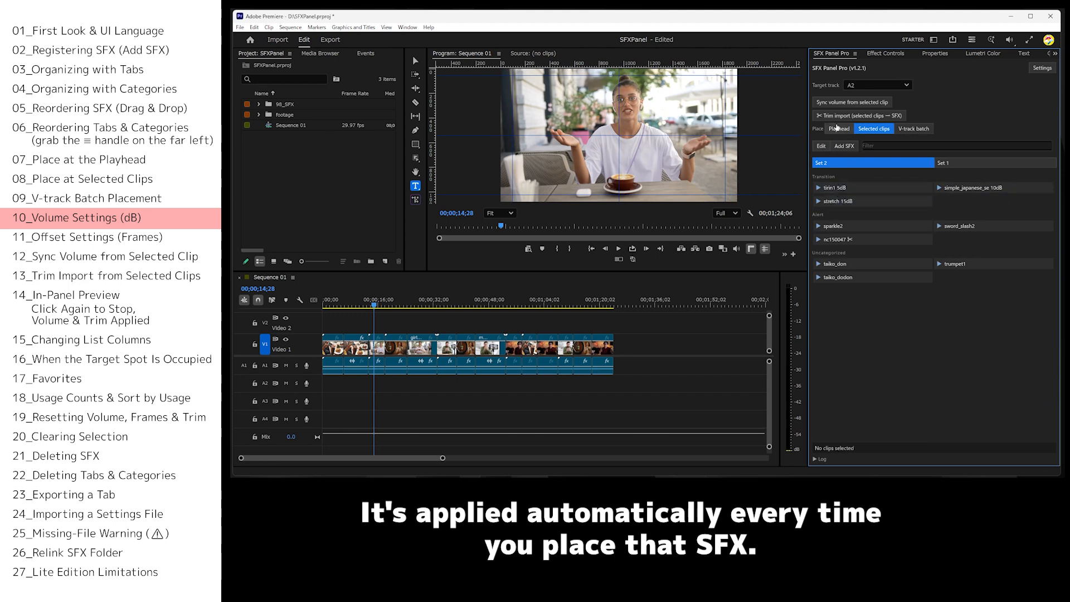
click(836, 127)
click(847, 188)
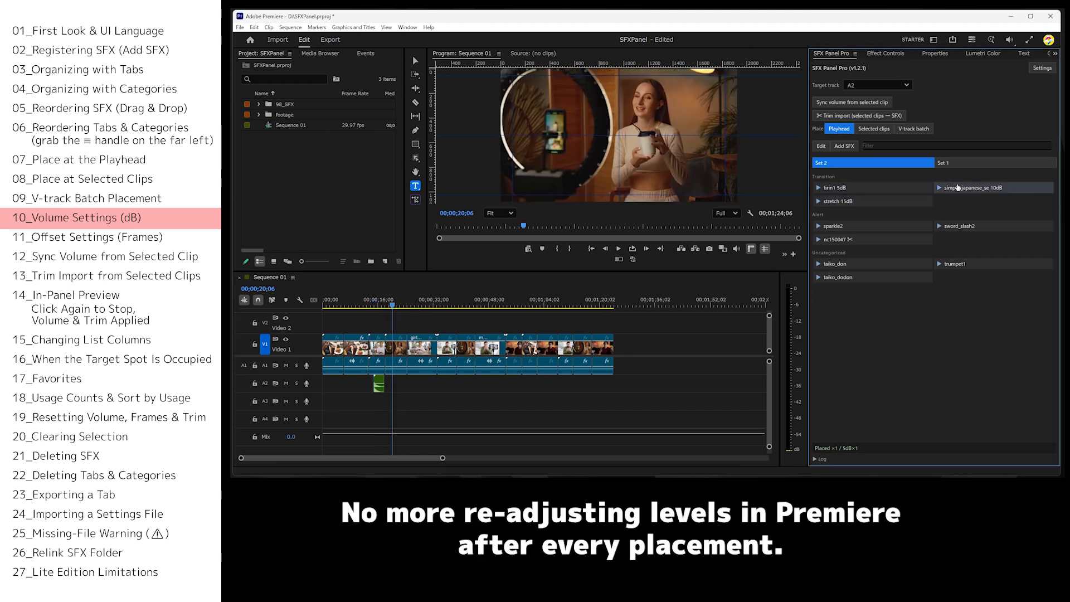
click(957, 188)
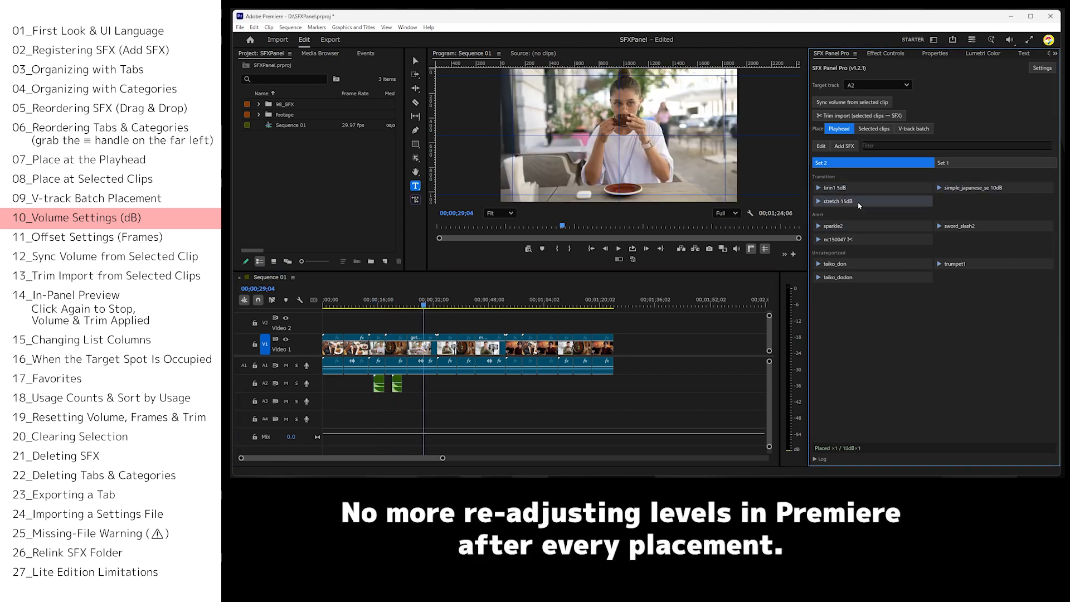
click(859, 204)
Check the applied volume level of each of the three placed SFX clips in Effect Controls.
click(380, 389)
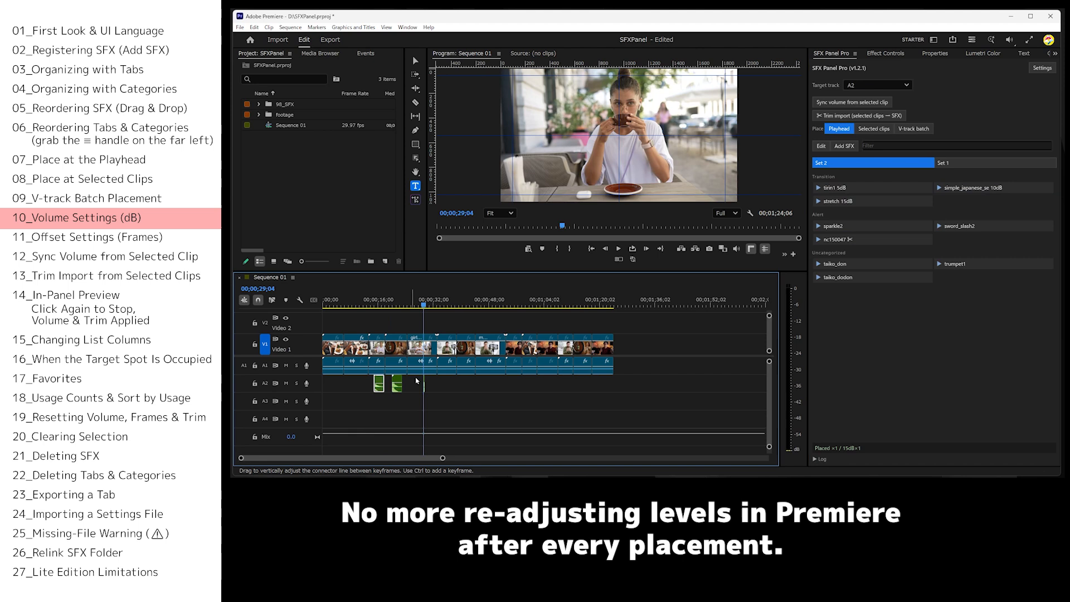
click(885, 54)
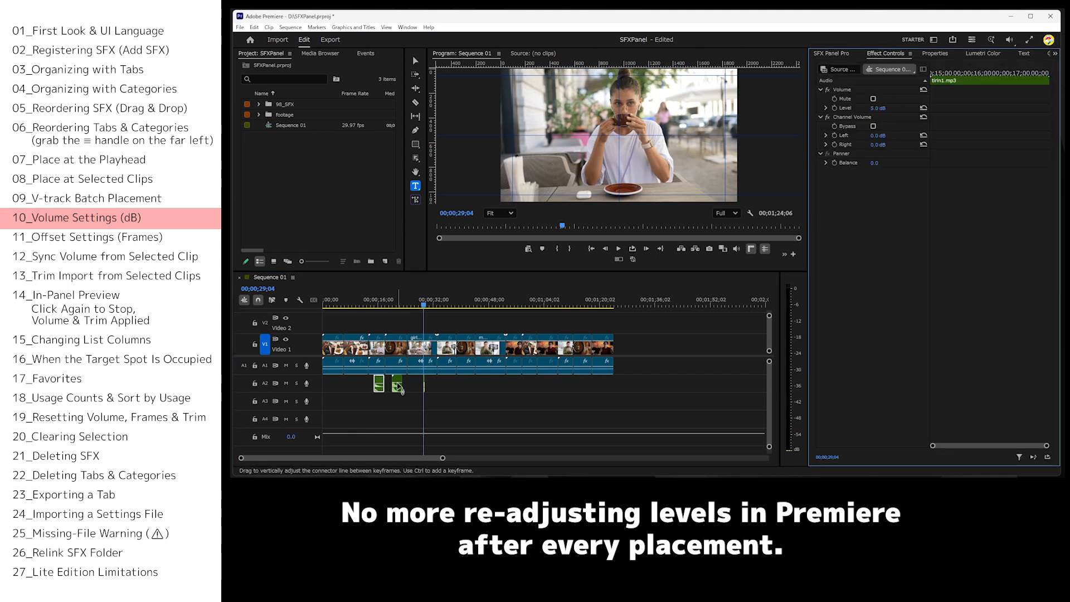
click(397, 384)
click(424, 384)
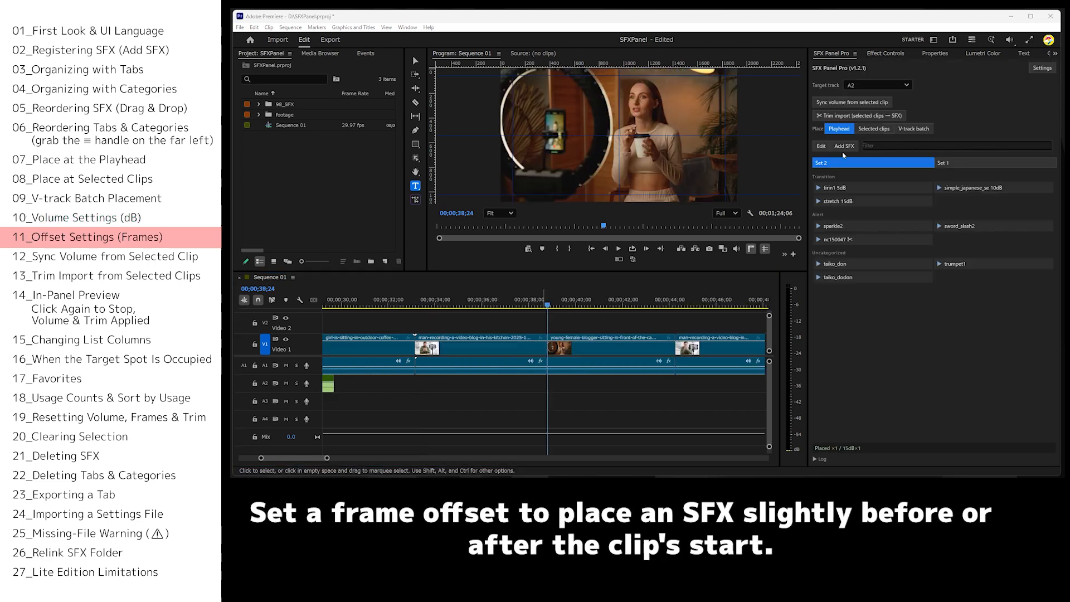
Set tirin1's offset to -50 frames, and place it on A2 with the playhead at 00;00;38;24.
click(820, 146)
click(1012, 216)
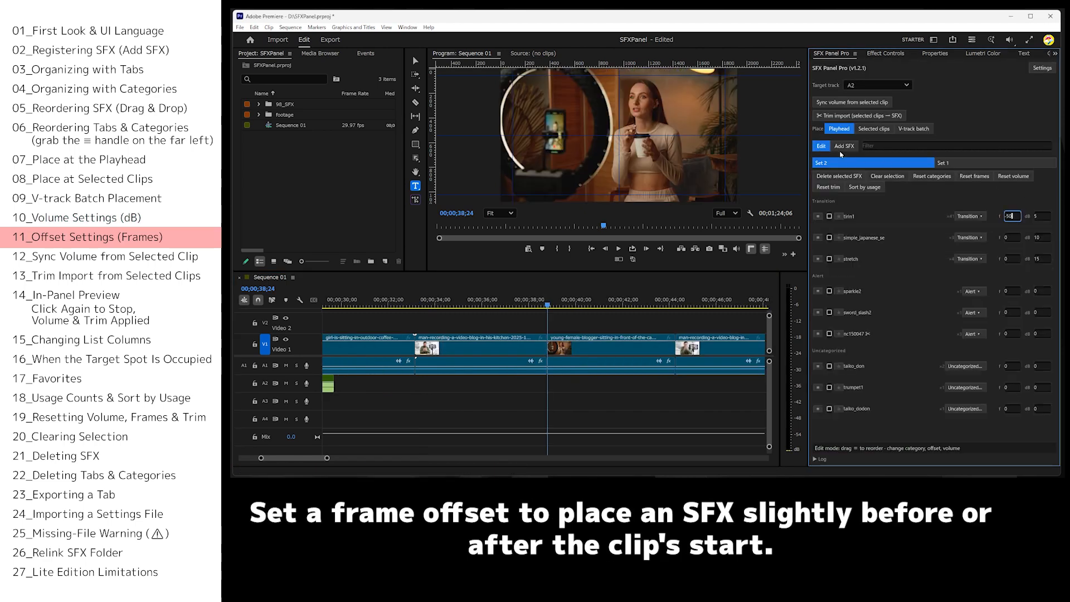
click(818, 146)
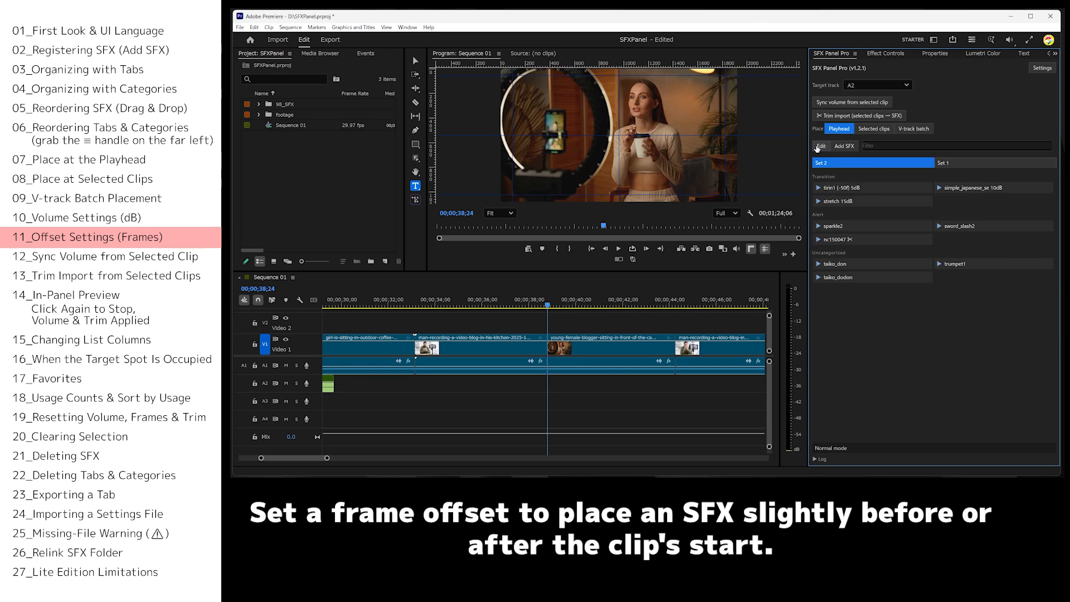
click(839, 193)
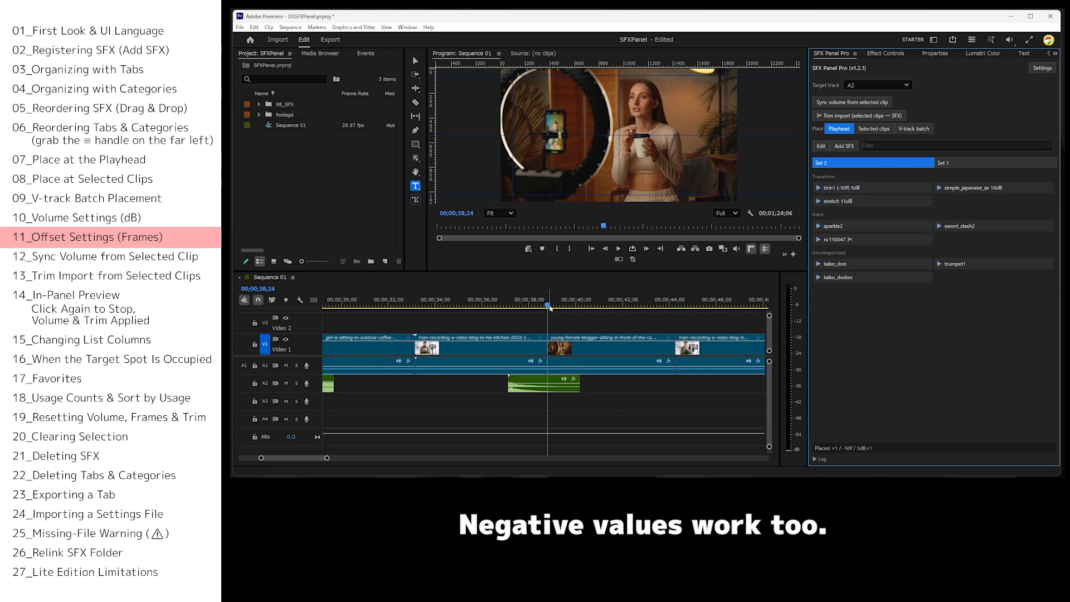
drag(549, 307, 509, 307)
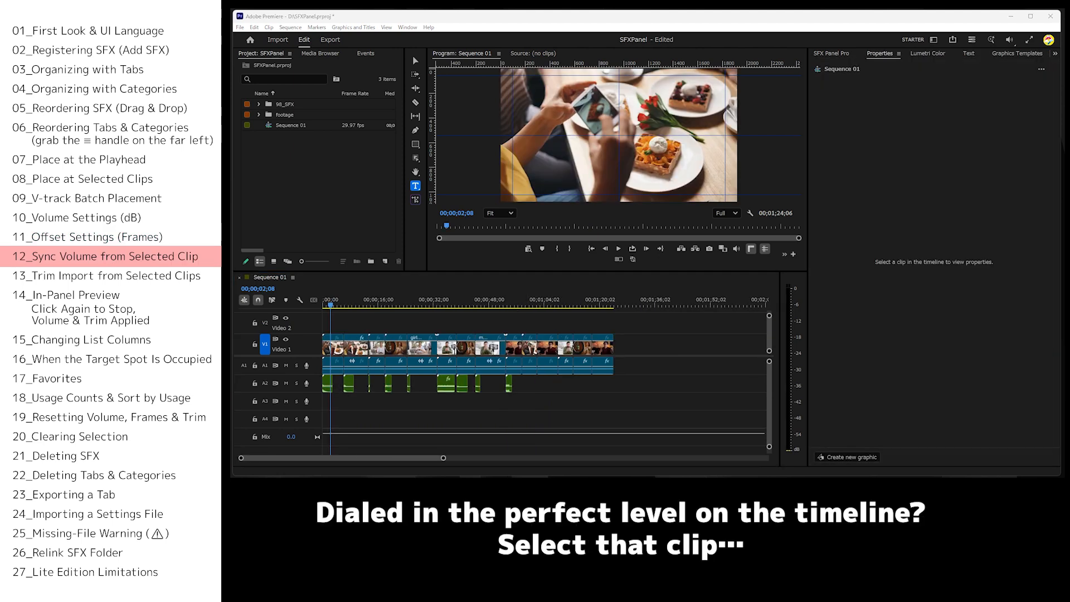
Inspect the volumes of individual SFX clips on A2, including tirin1, simple_japanese_se, stretch and sword_slash2.
click(330, 387)
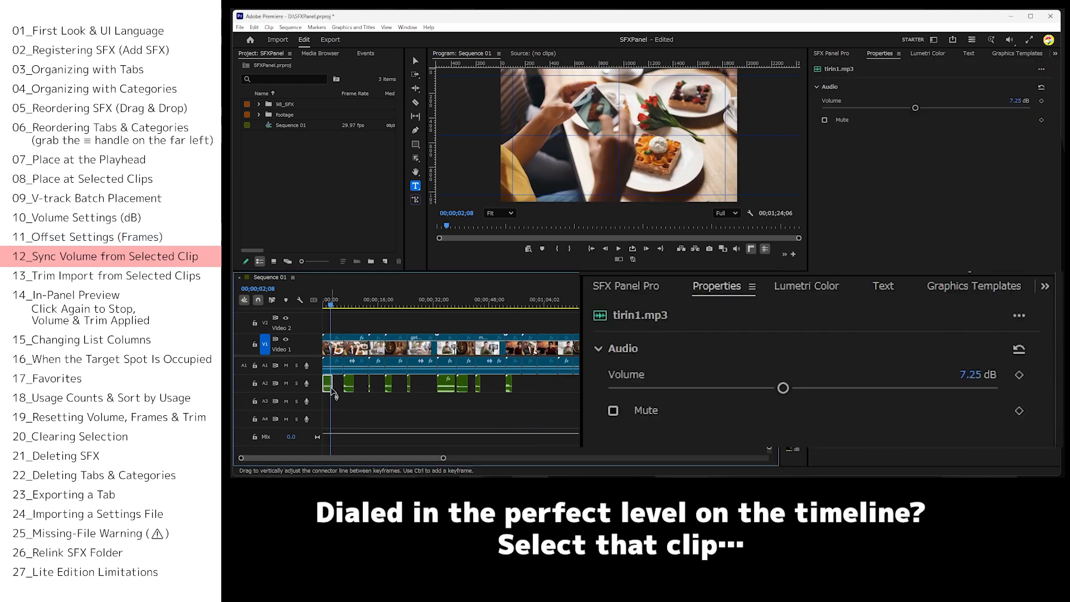
click(348, 385)
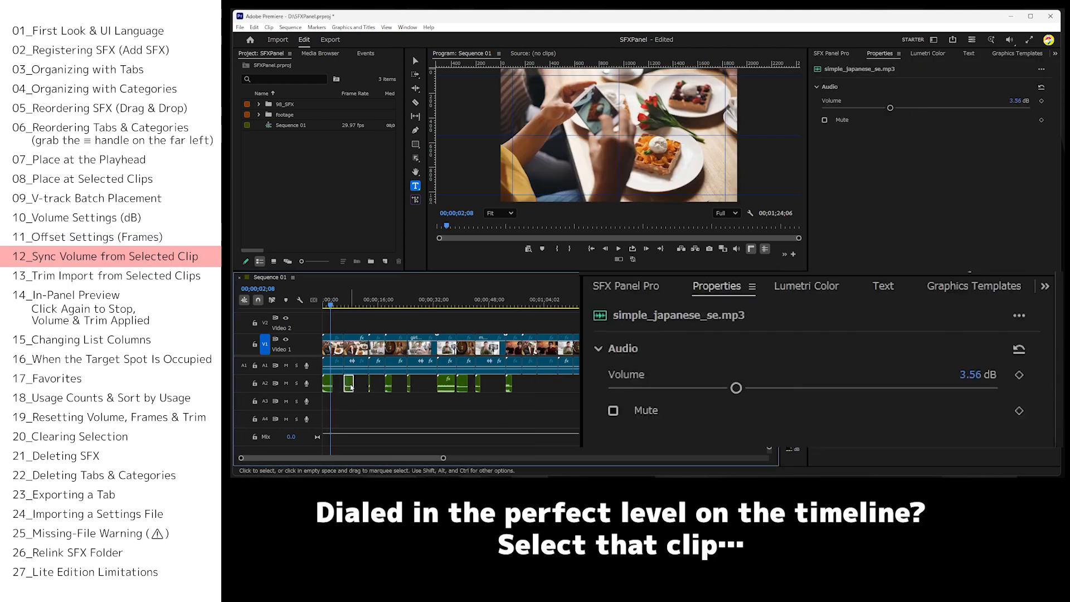
click(389, 386)
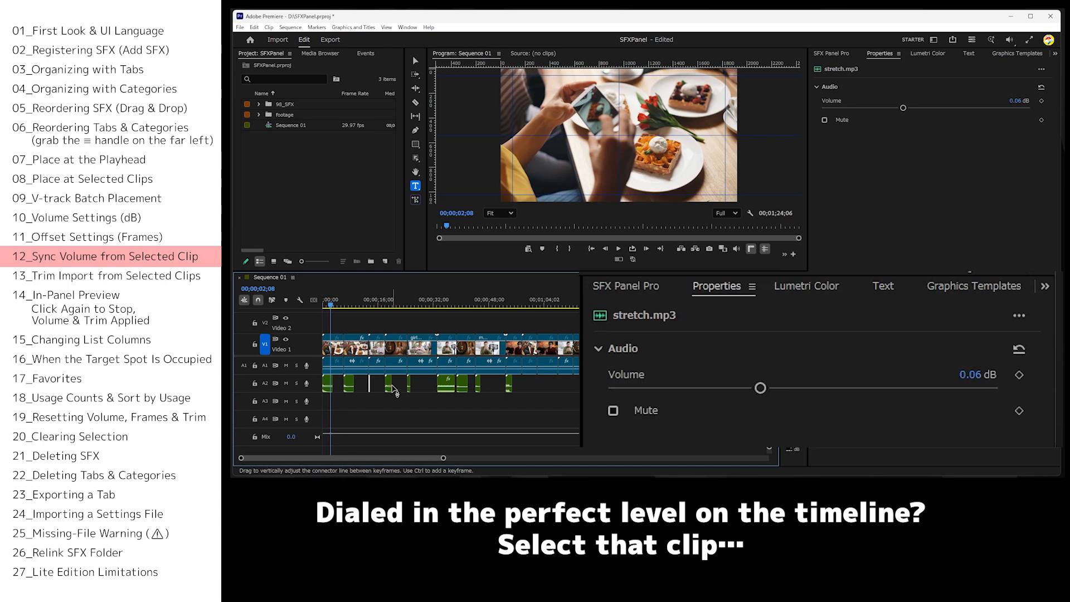
click(409, 386)
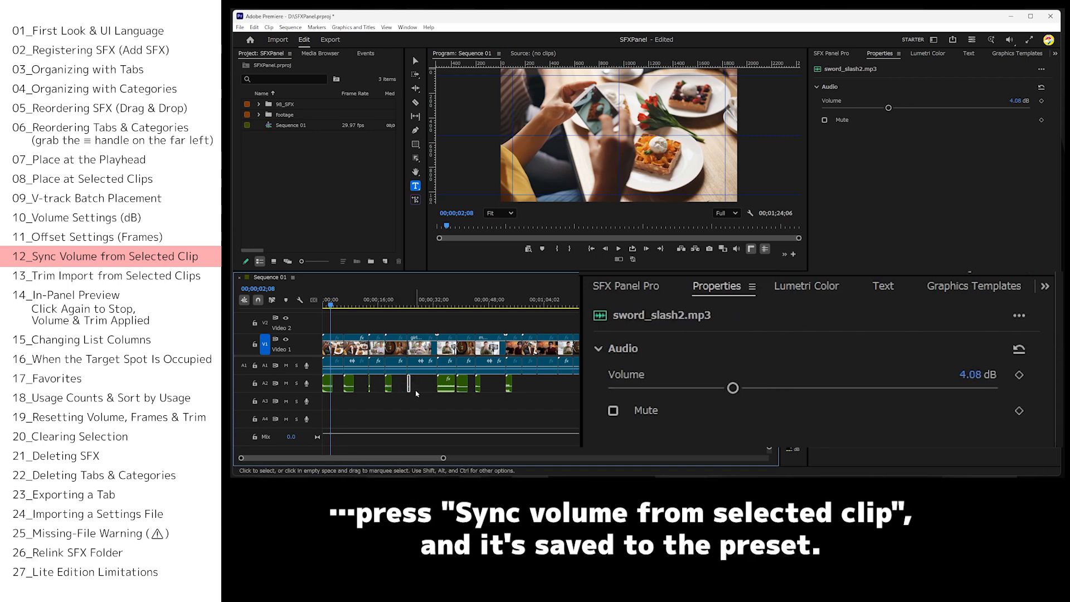
Select all SFX clips on A2 and sync their volumes to the matching sounds in SFX Panel Pro.
drag(591, 394, 324, 381)
click(840, 55)
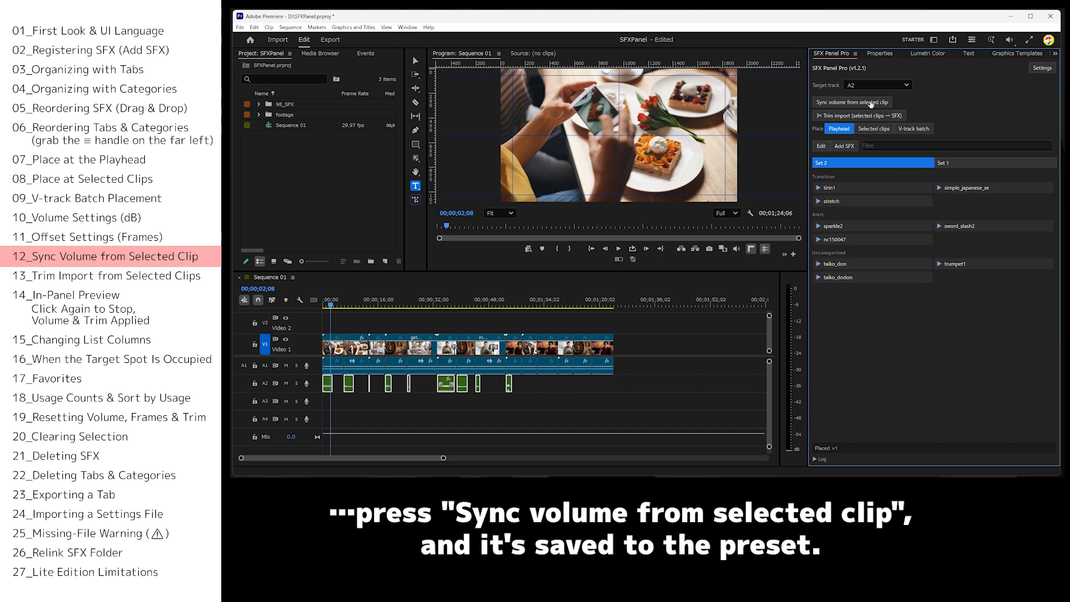
click(850, 103)
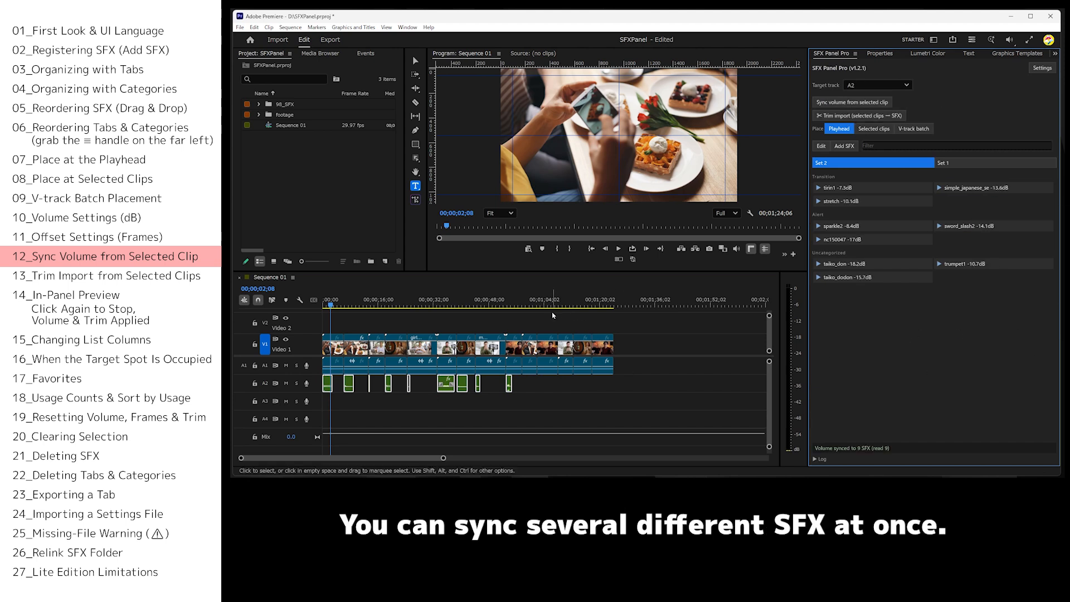
Place tirin1 at 00;01;01;25 on A2 with its synced volume and check the new clip's properties.
click(536, 304)
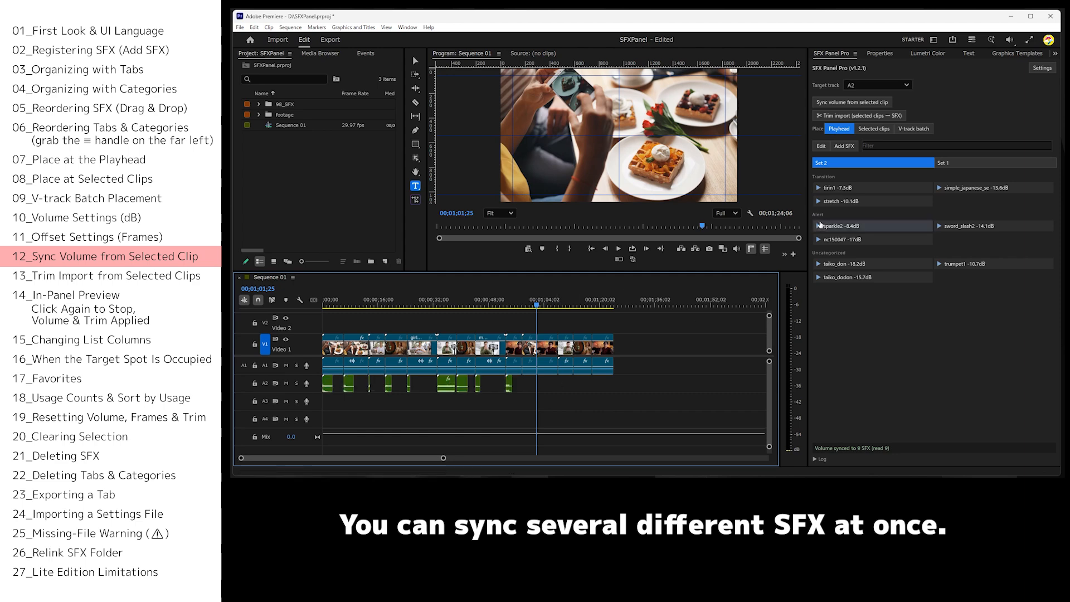
click(838, 188)
click(541, 383)
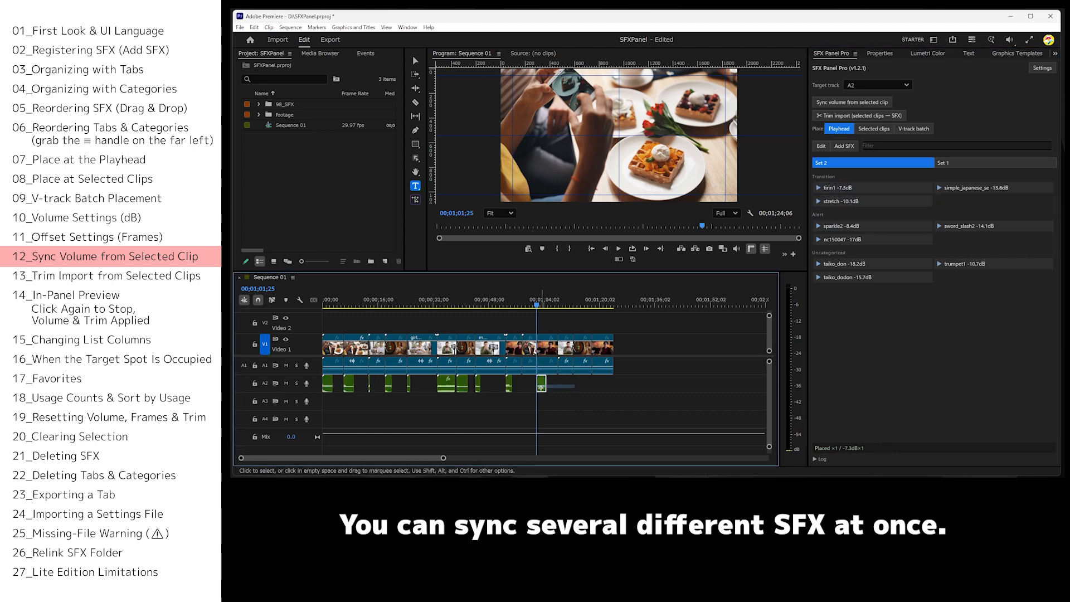
click(881, 54)
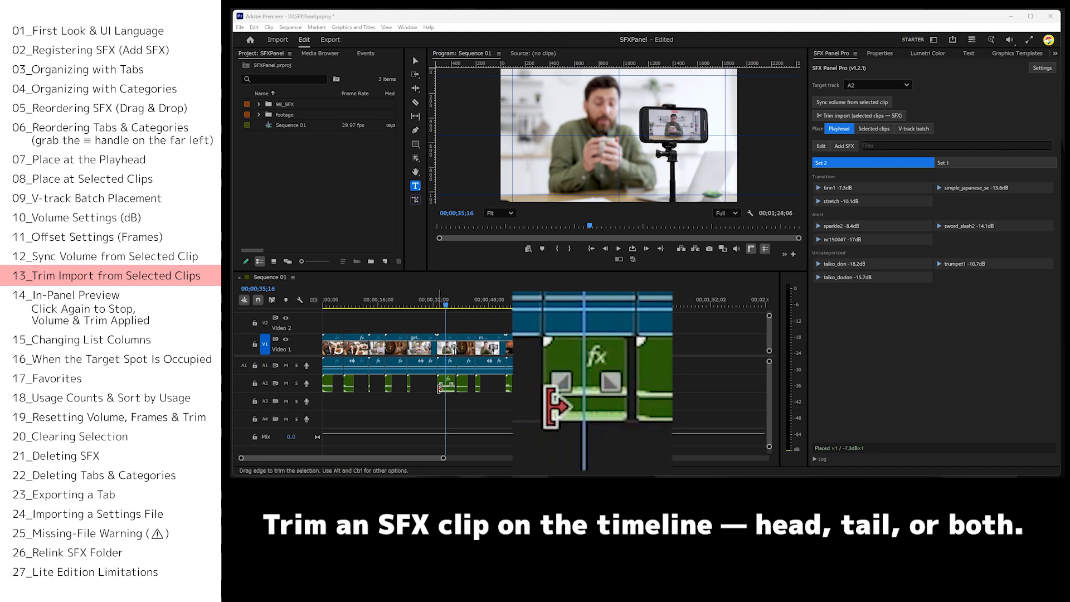
Trim the head of the nc150047 clip on A2 to 00;00;35;16 and import that trim into its SFX entry.
drag(438, 385, 447, 389)
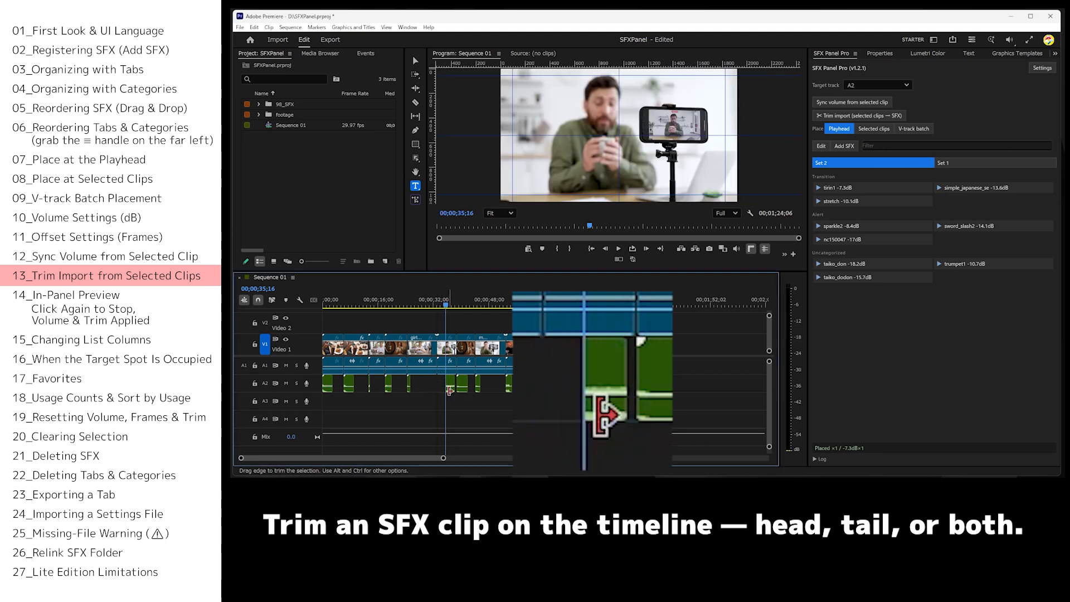
click(862, 116)
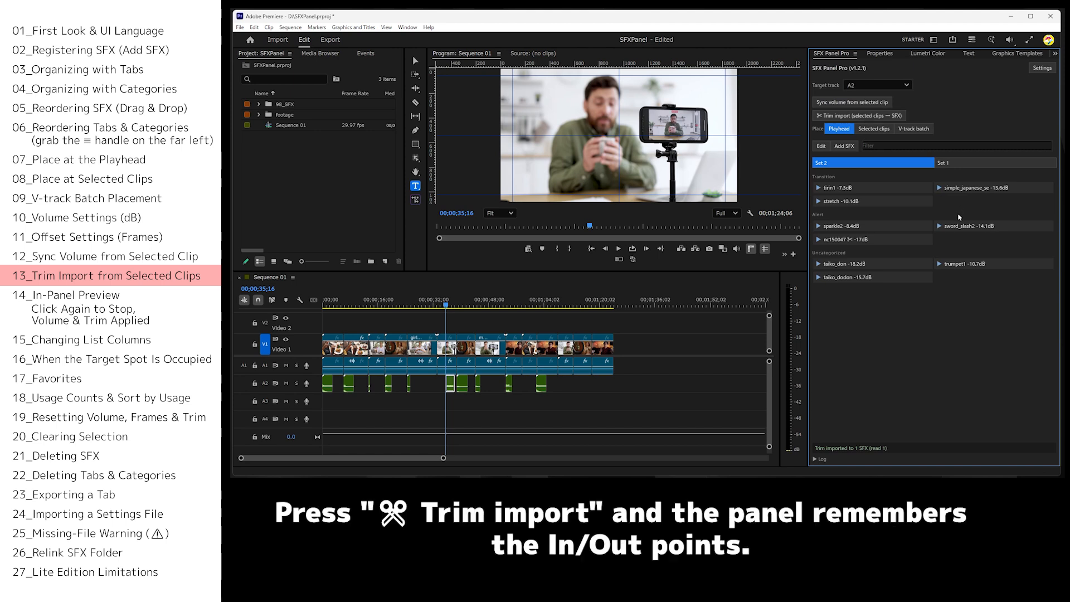
Place the trimmed nc150047 at 00;01;27;17 on A2 and compare it with the original trimmed clip.
click(626, 304)
click(842, 239)
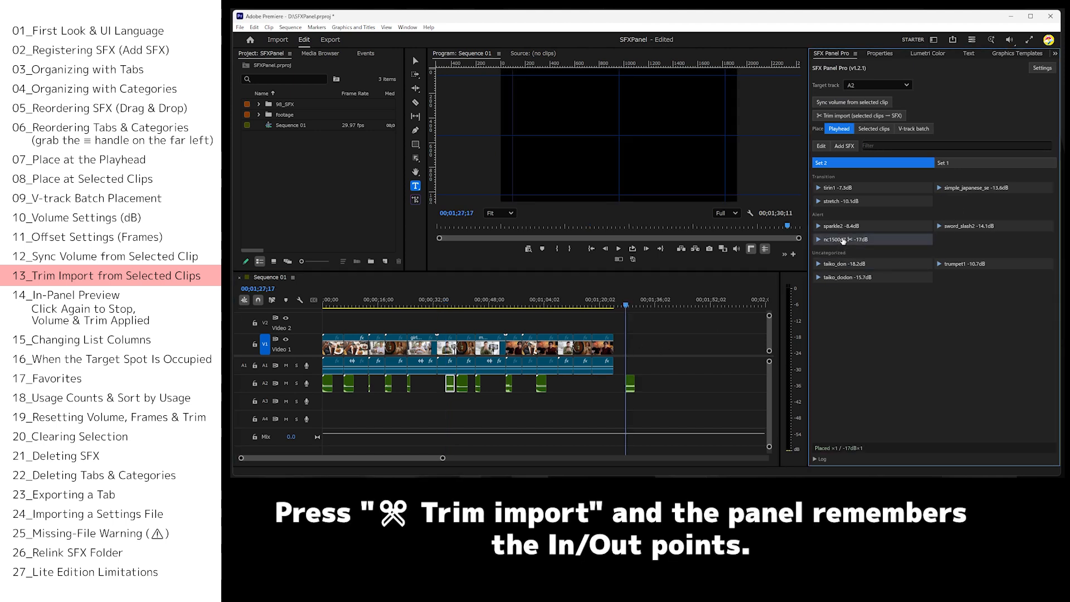
drag(451, 384, 629, 404)
drag(625, 305, 615, 305)
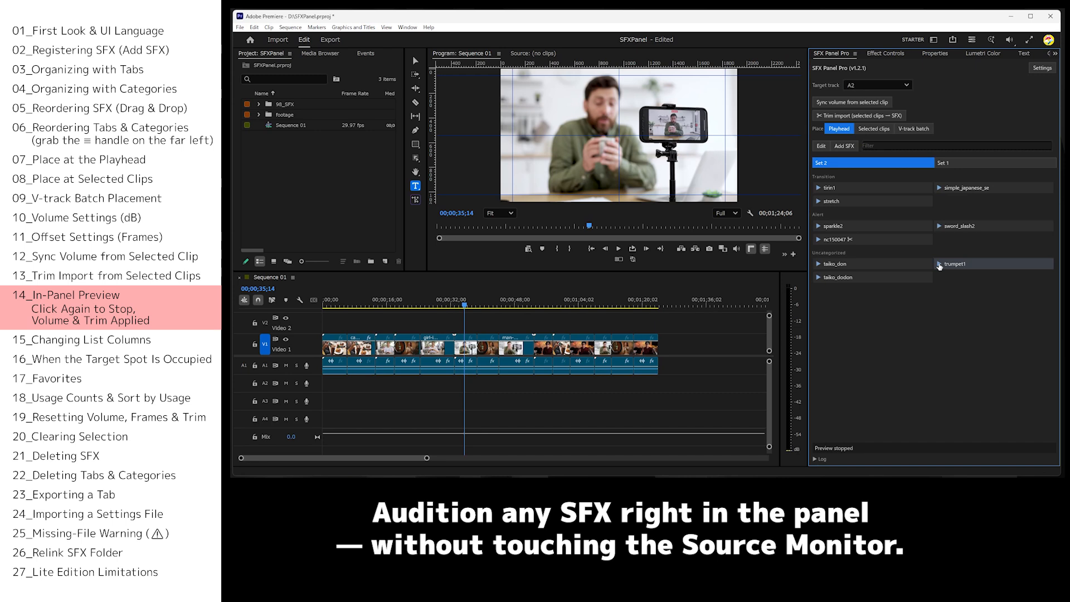
Sync trumpet1's volume from its selected clip on A2 and preview the sound within SFX Panel Pro.
click(939, 266)
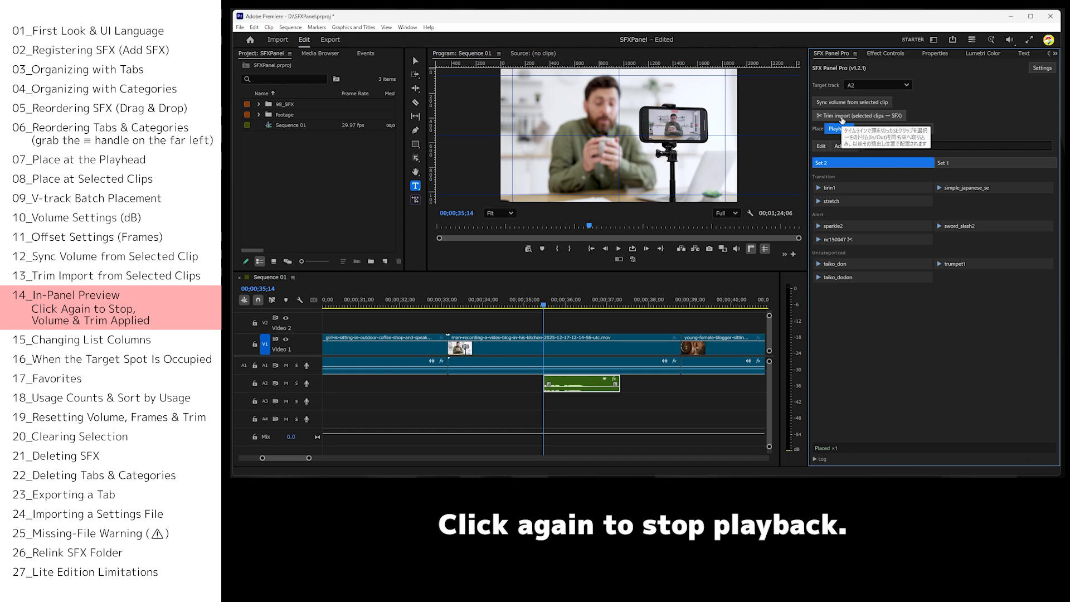
click(847, 103)
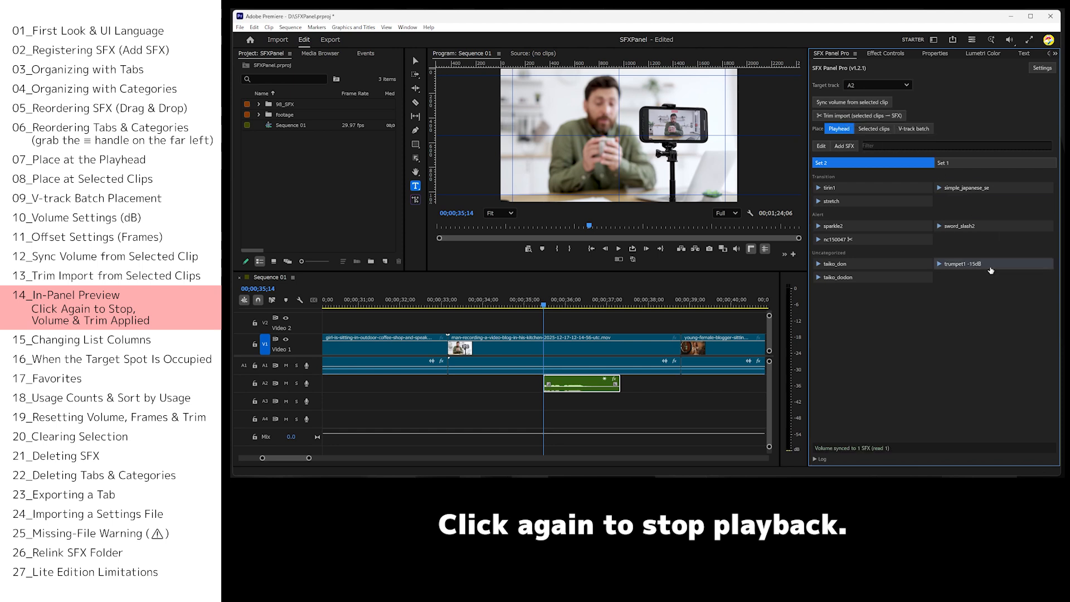
click(940, 265)
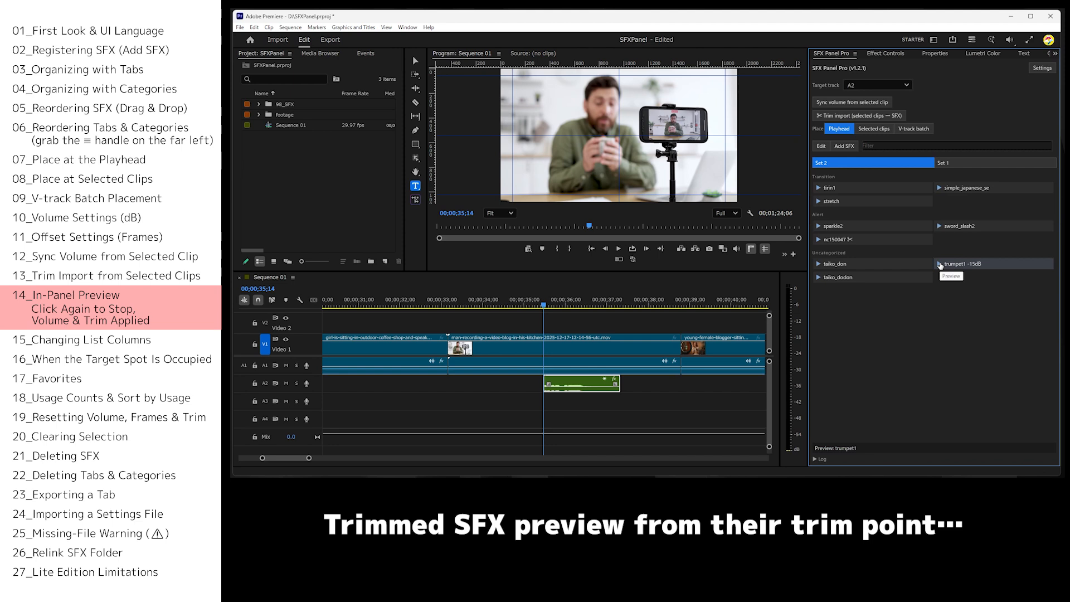
Trim the head of the trumpet1 clip on A2 and import that trim into its SFX entry.
drag(547, 388, 575, 389)
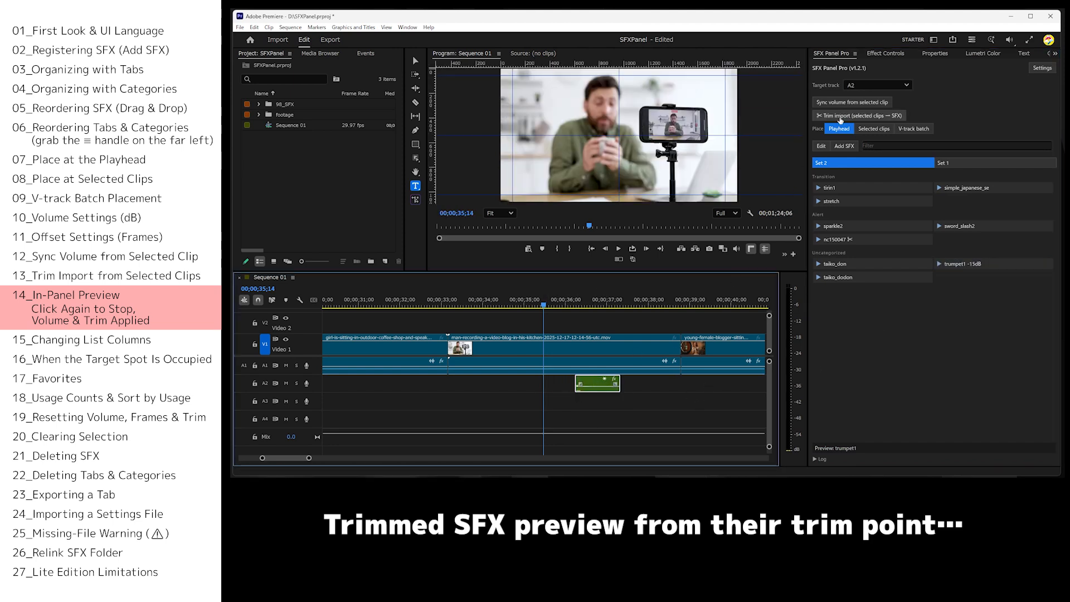
click(858, 115)
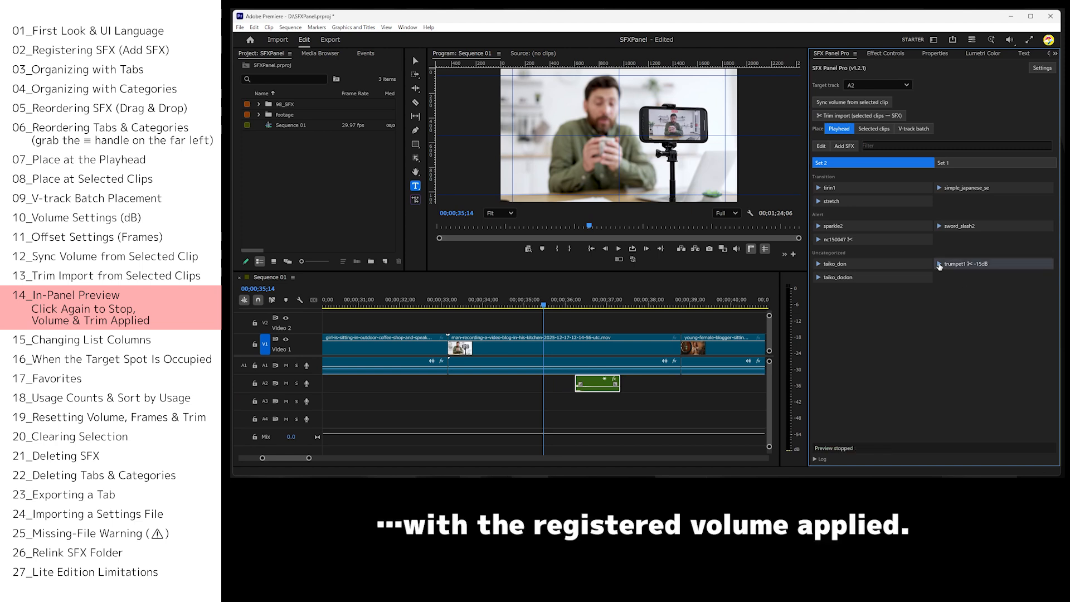
Preview trumpet1 from the SFX list with its registered volume and trim, stopping and restarting playback.
click(940, 265)
click(939, 266)
click(940, 265)
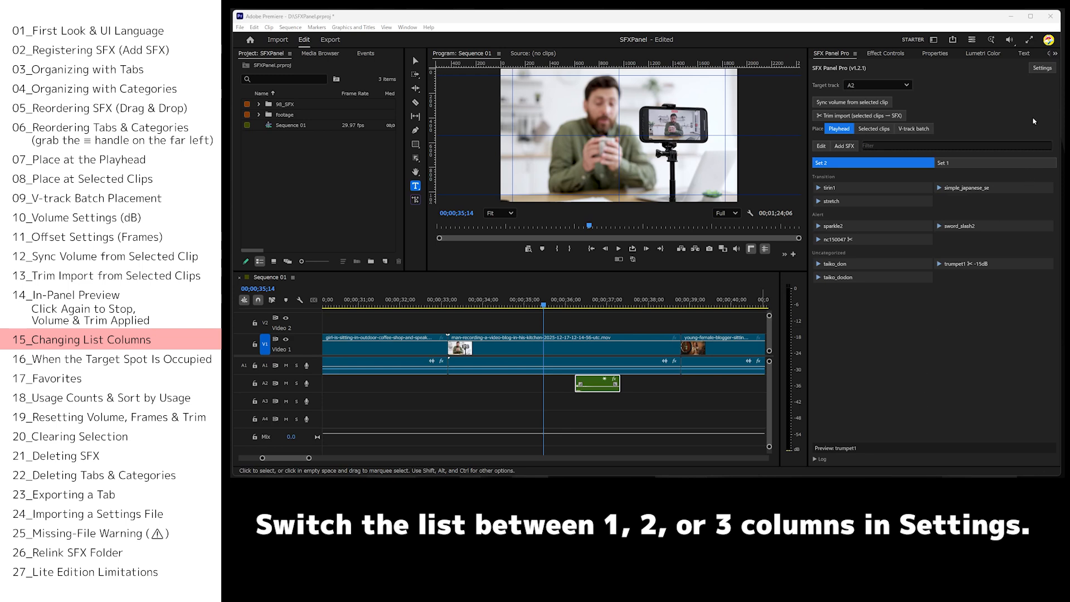
Switch the SFX list layout to one column and return to the list.
click(1045, 71)
click(823, 99)
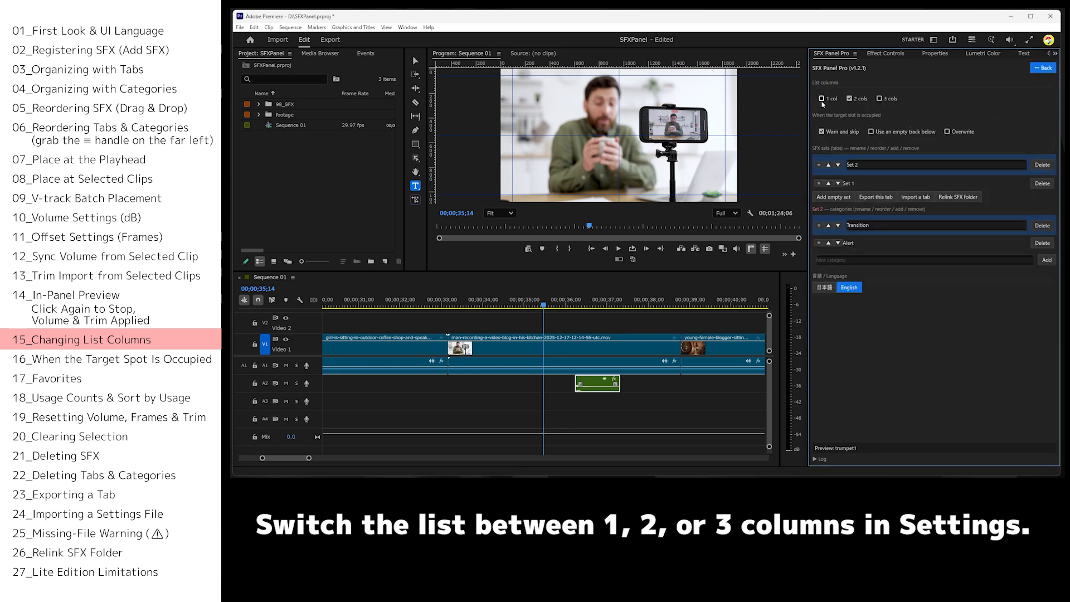
click(1041, 69)
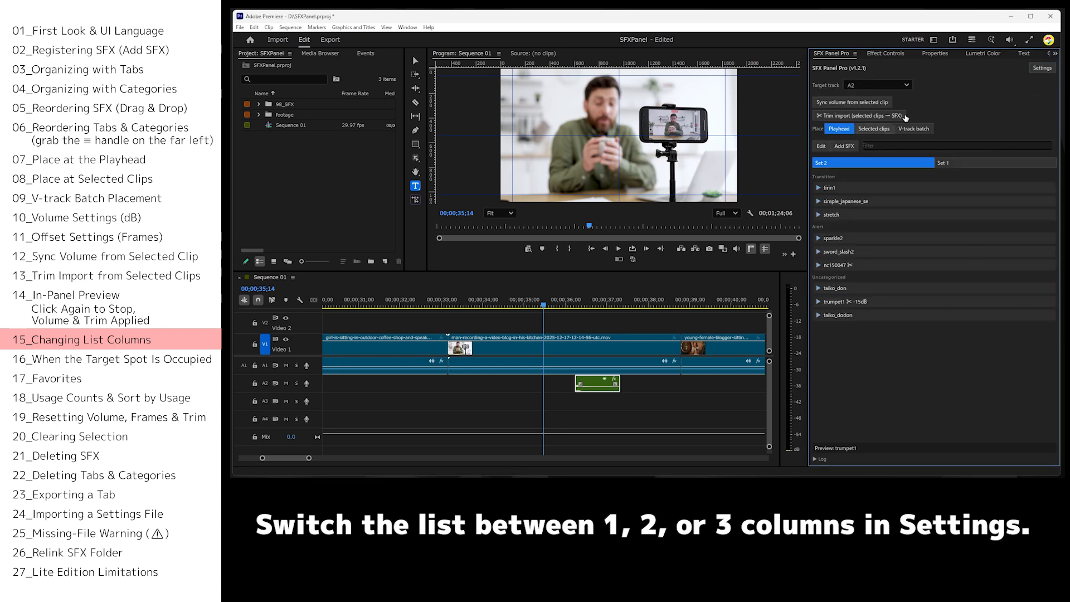
Switch the SFX list layout to three columns and return to the list.
click(1042, 68)
click(880, 99)
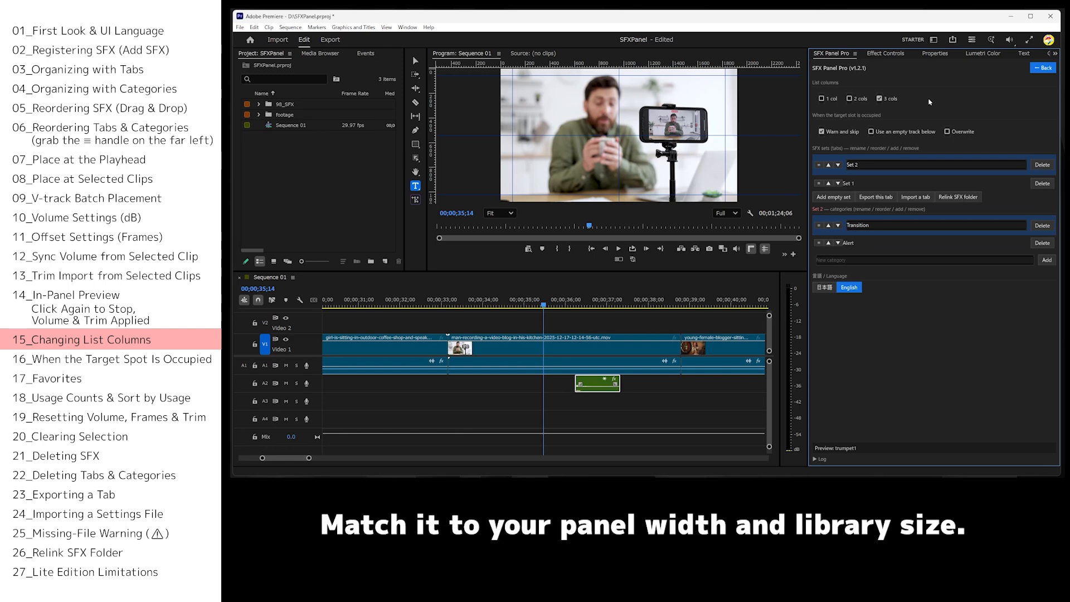
click(1040, 70)
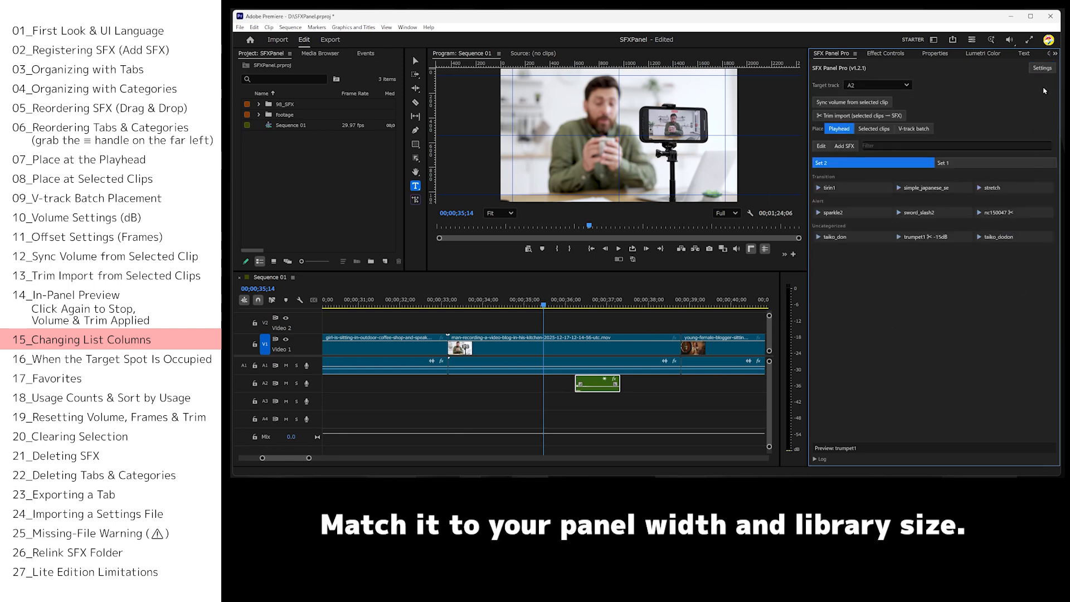
Set the SFX list layout to two columns and return to the list.
click(1041, 68)
click(849, 99)
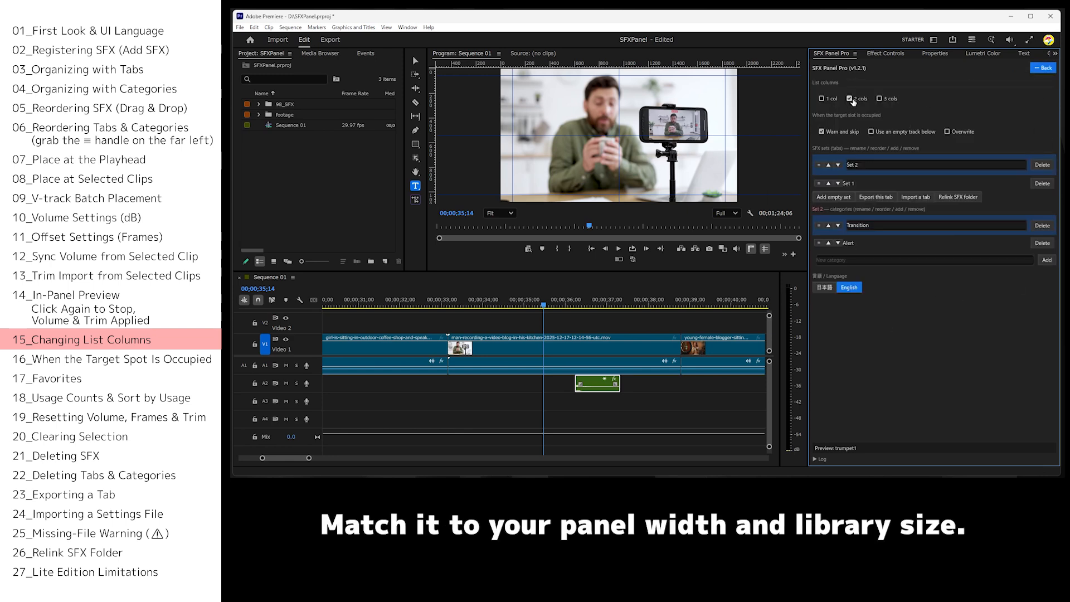
click(1045, 68)
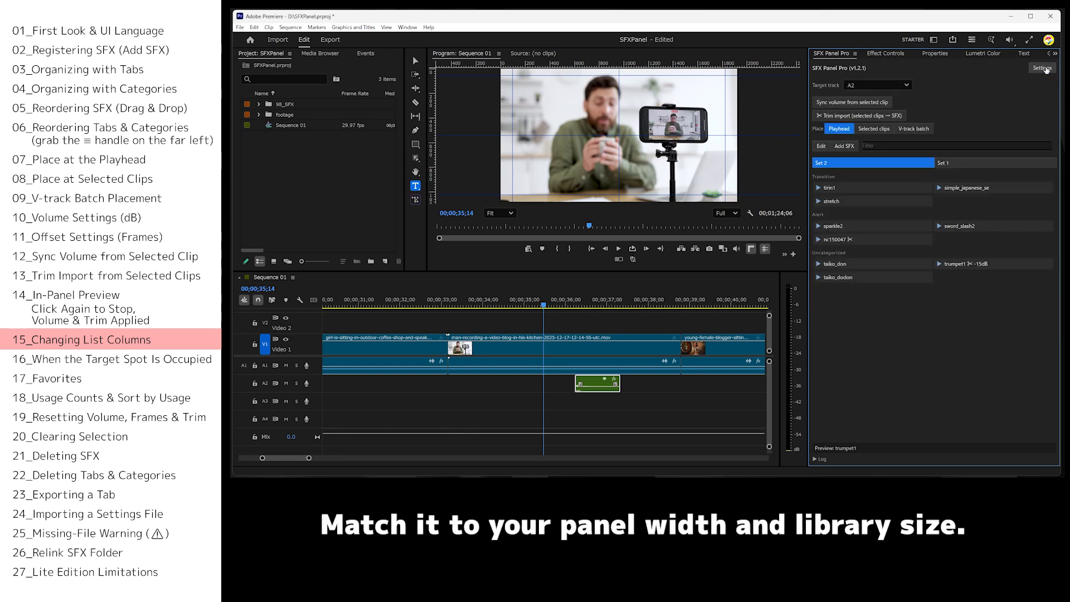
Try to place taiko_don on A2 at 00;00;35;22, overlapping the existing clip.
click(554, 307)
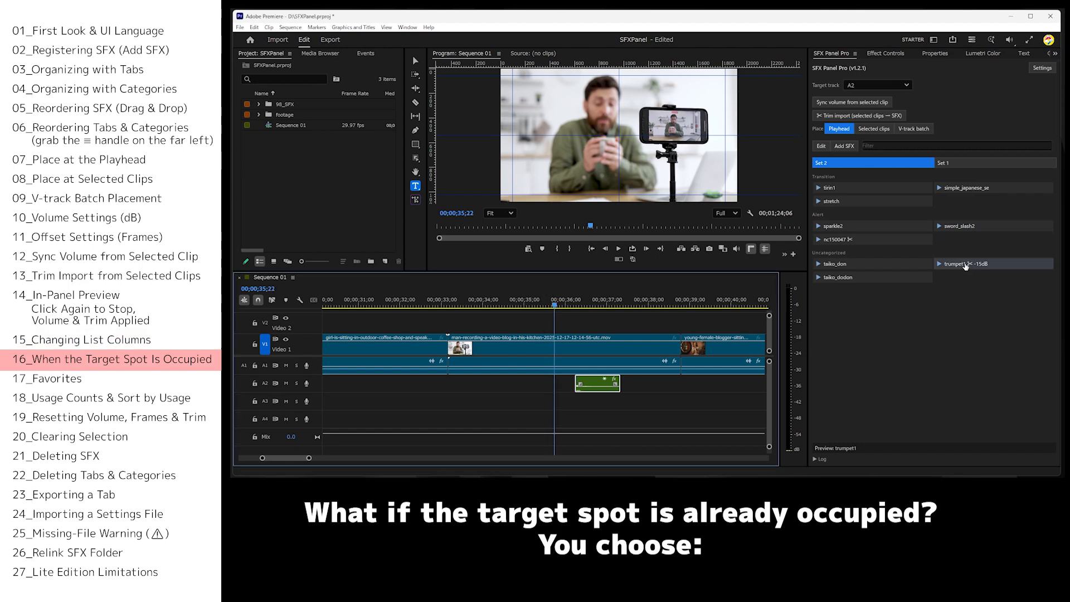
click(845, 262)
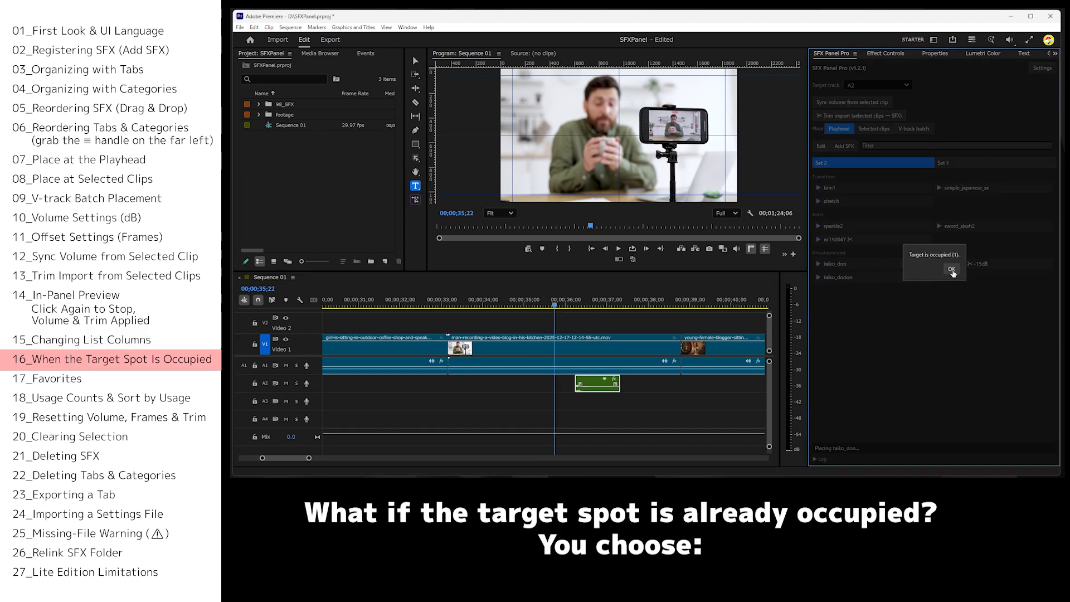
click(952, 271)
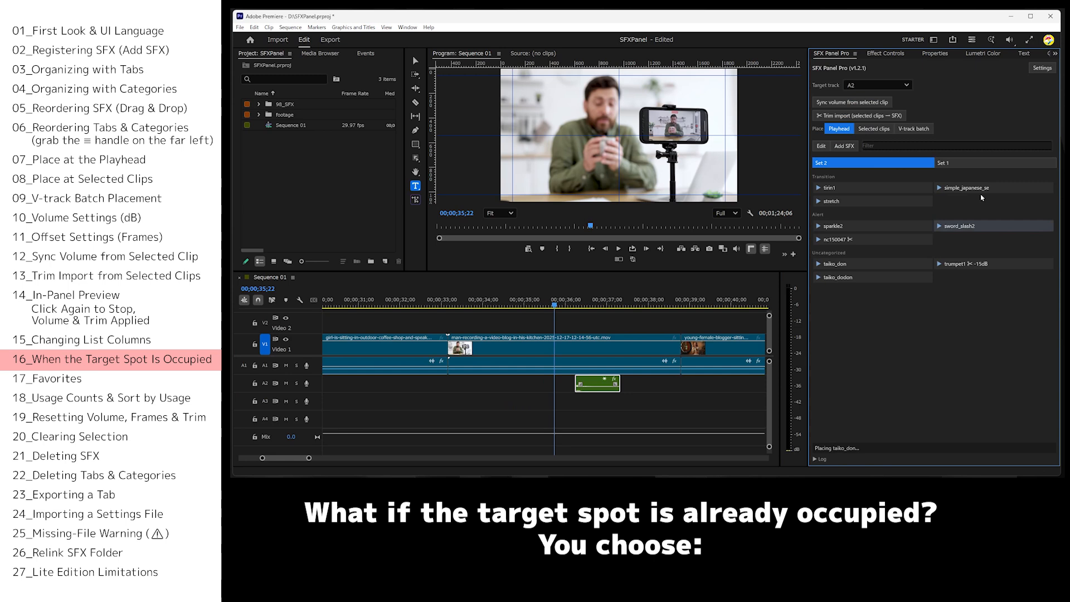
Set occupied targets to use an empty track below and place taiko_dodon at the playhead.
click(1042, 69)
click(871, 131)
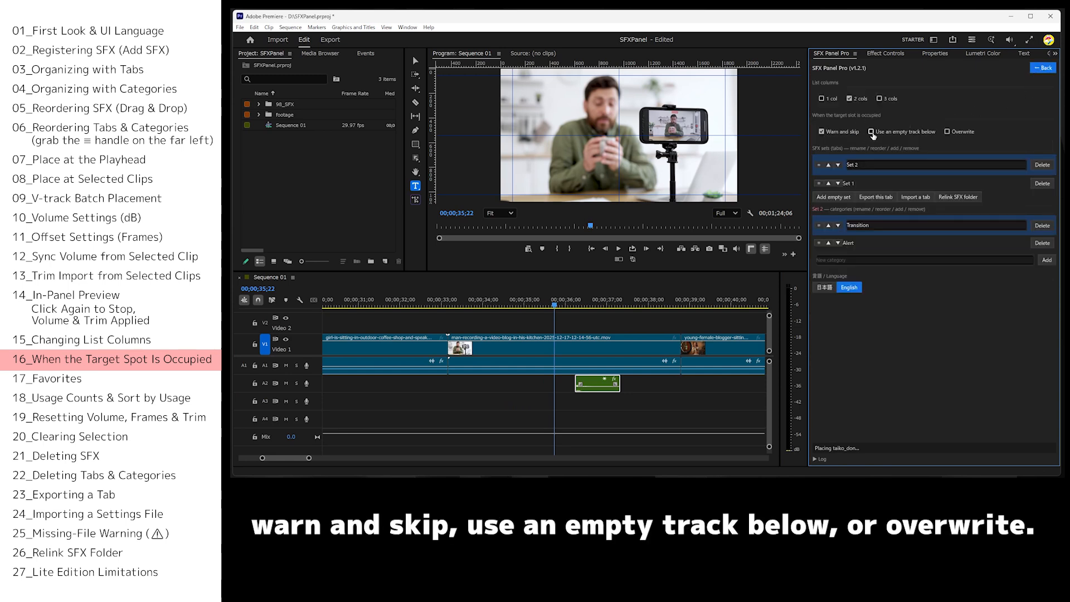
click(1037, 69)
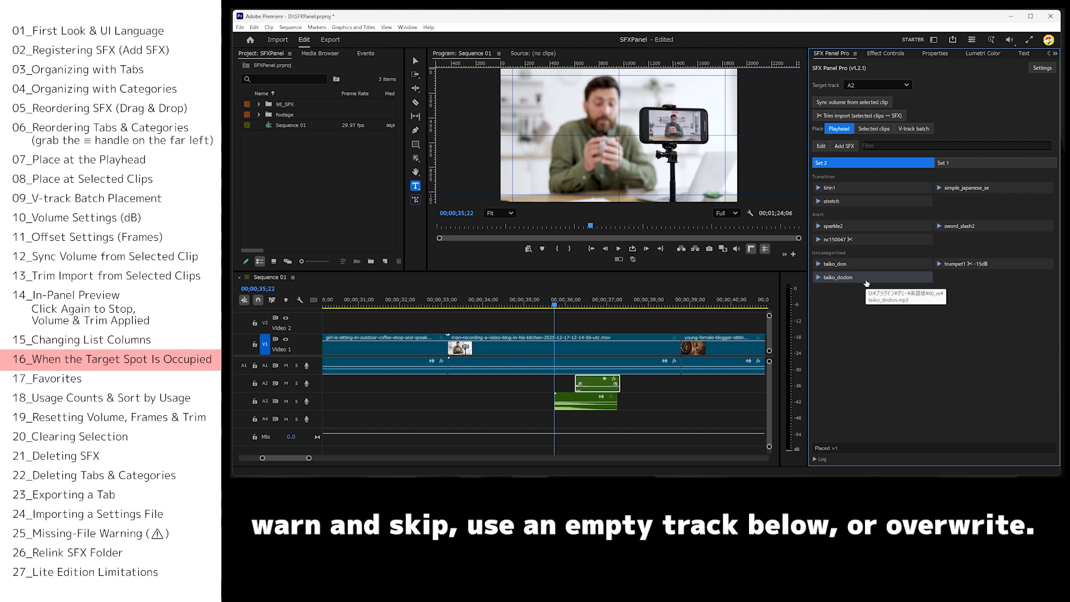
Set occupied targets to Overwrite and place taiko_dodon on A2 at the playhead.
click(1049, 71)
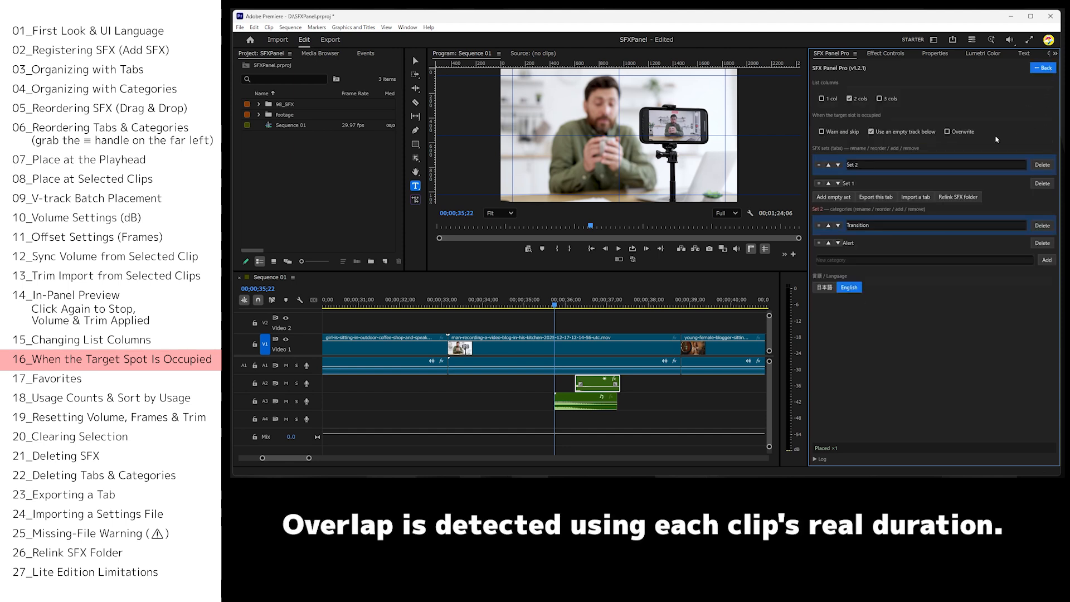
click(1039, 70)
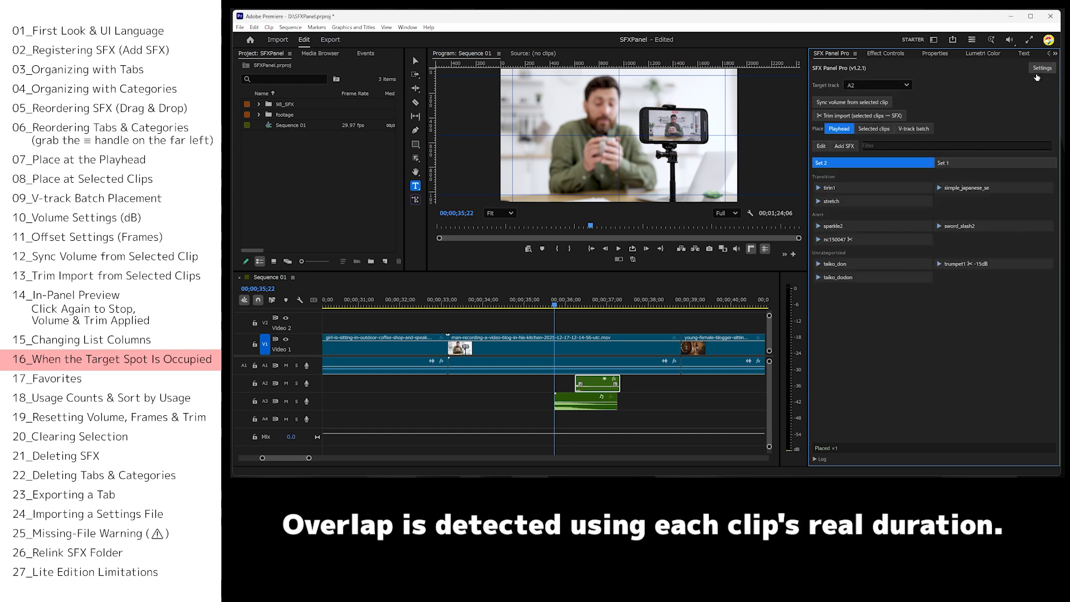
click(847, 282)
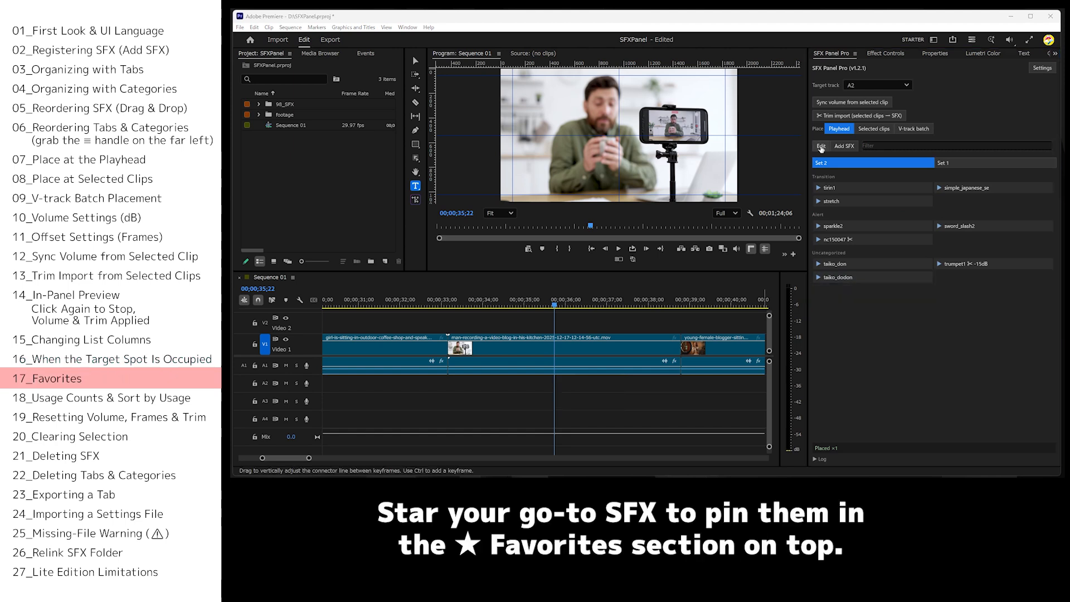
click(821, 146)
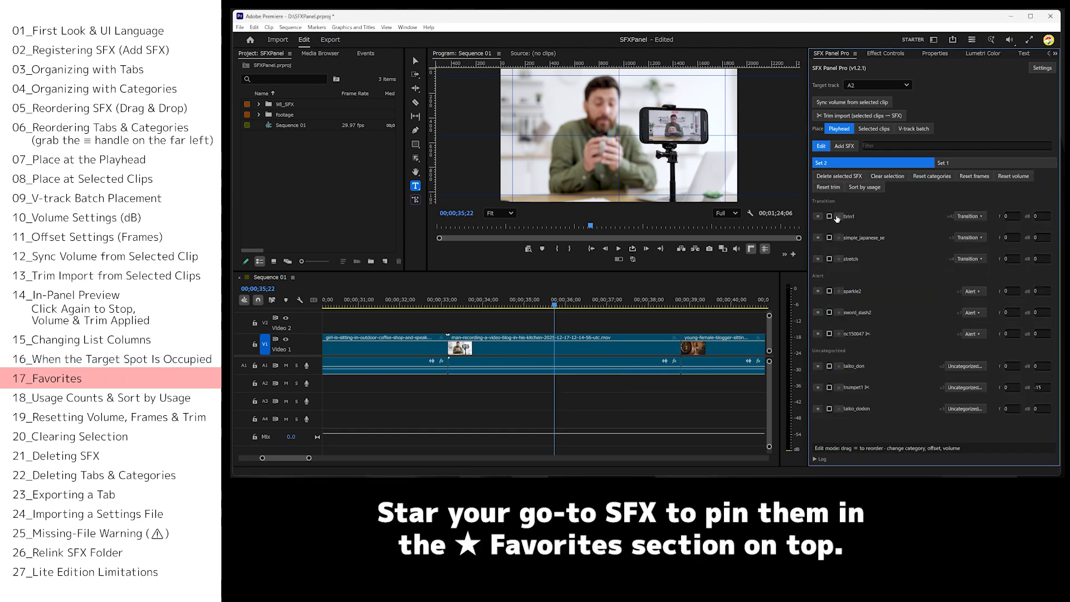
click(838, 334)
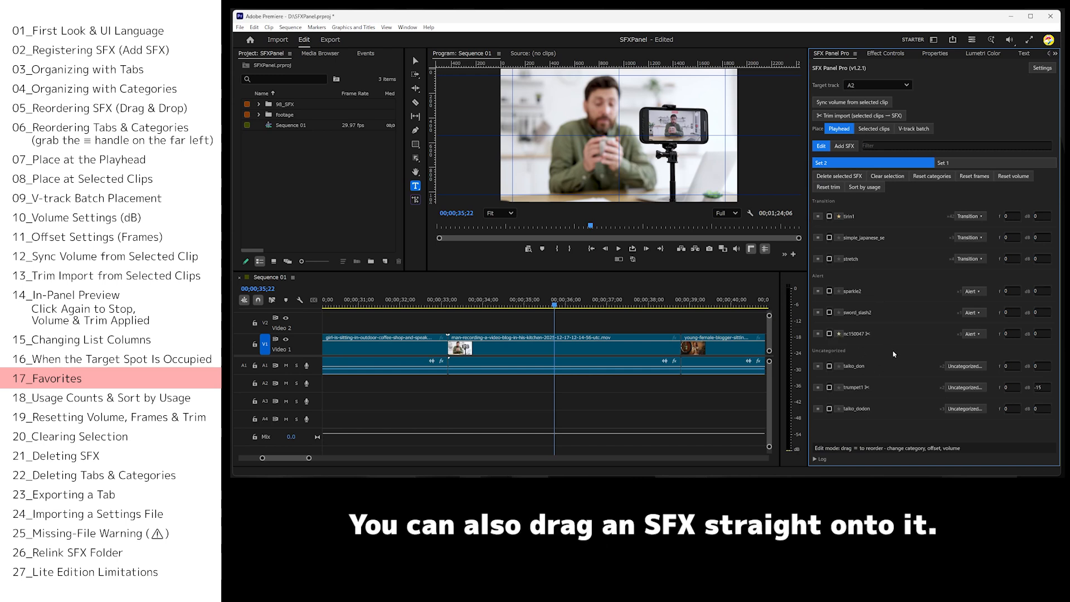
click(820, 146)
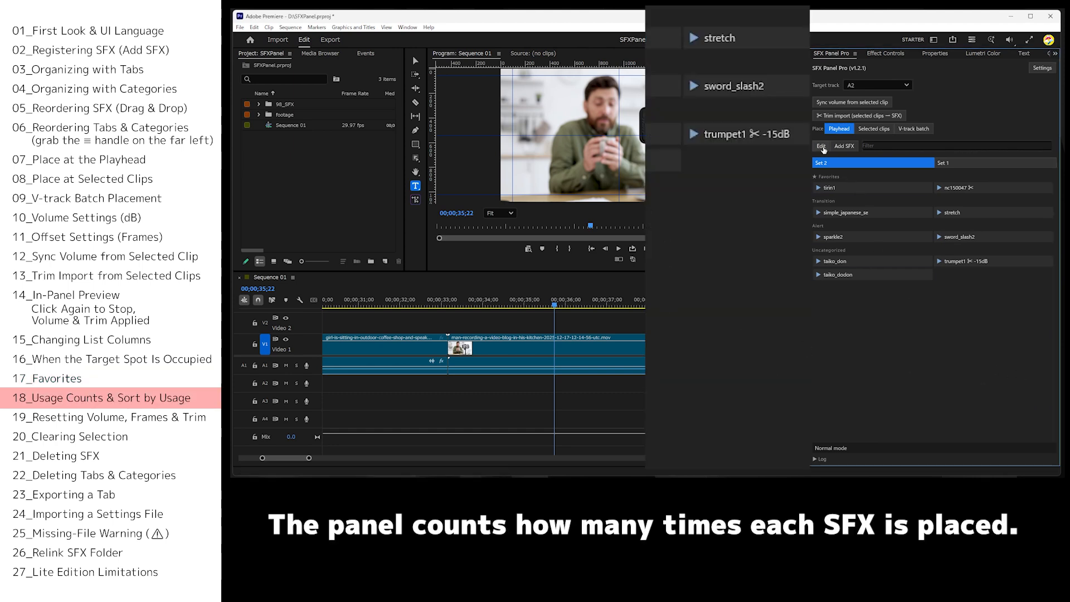
Sort the SFX within each Set 2 category by usage count and leave edit mode.
click(822, 147)
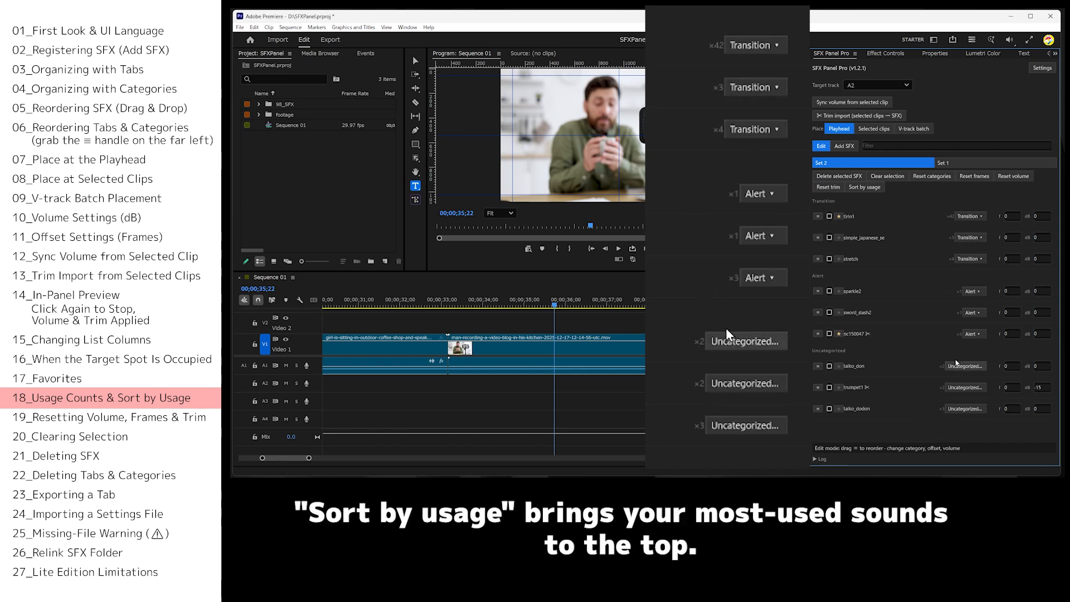
click(877, 190)
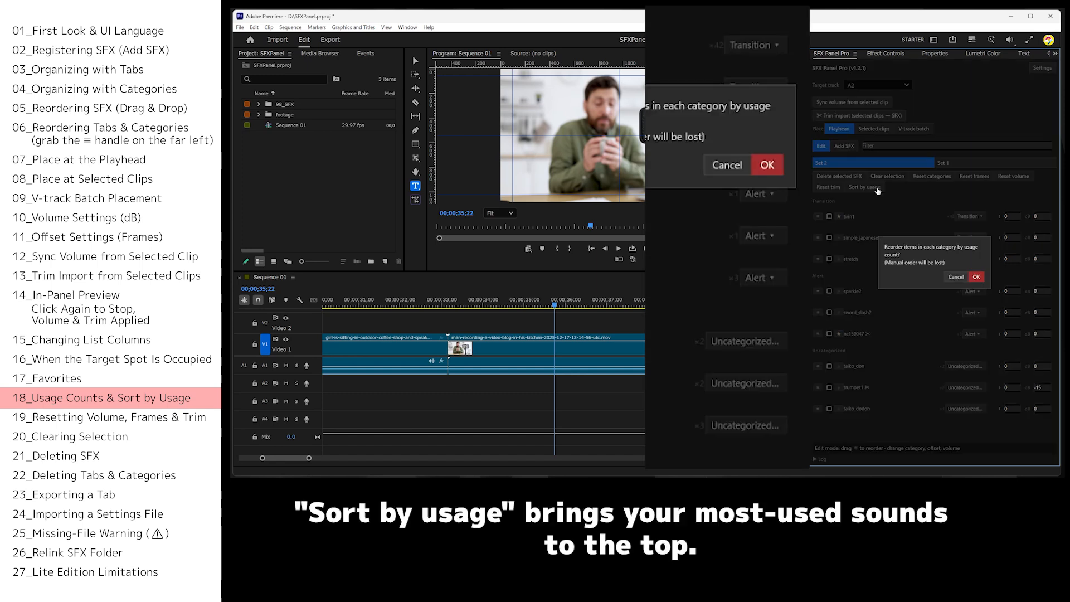
click(977, 277)
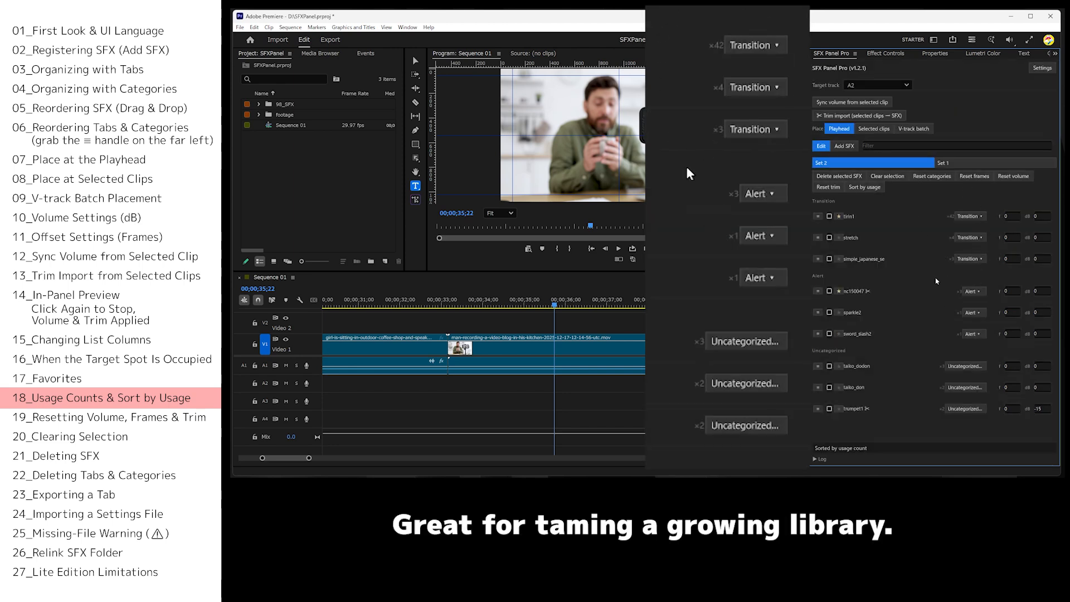
click(819, 147)
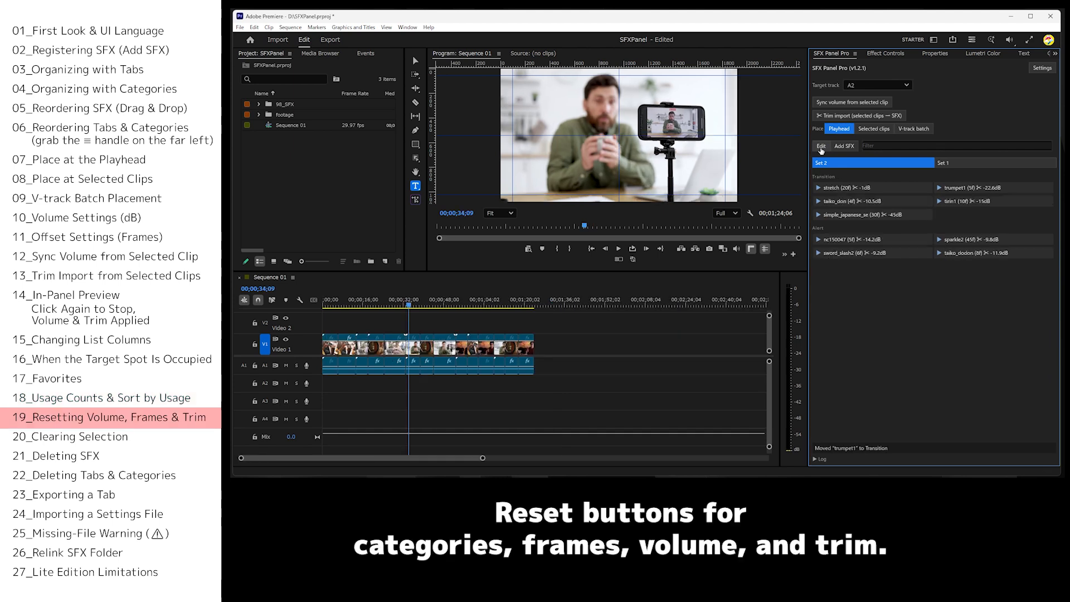
Select stretch and trumpet1 in edit mode and reset their frame offsets.
click(820, 146)
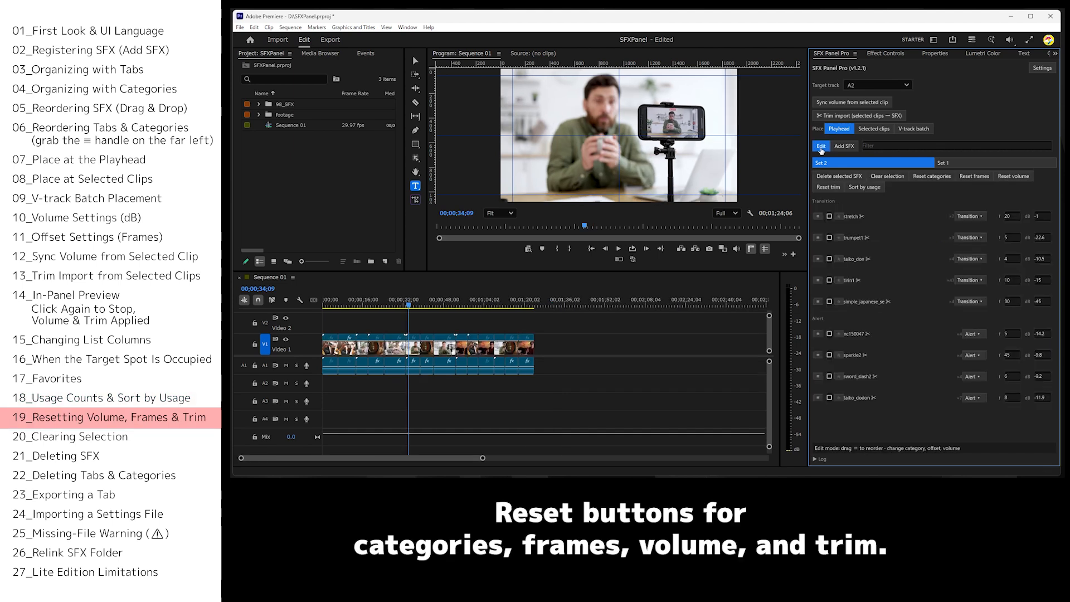
click(830, 217)
click(829, 237)
click(974, 177)
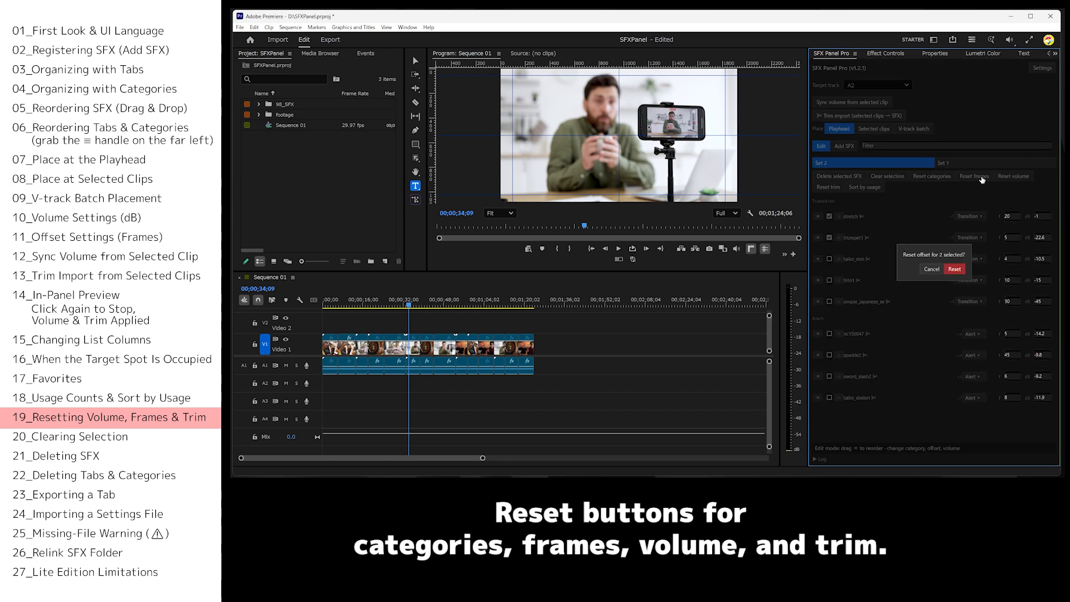
click(951, 270)
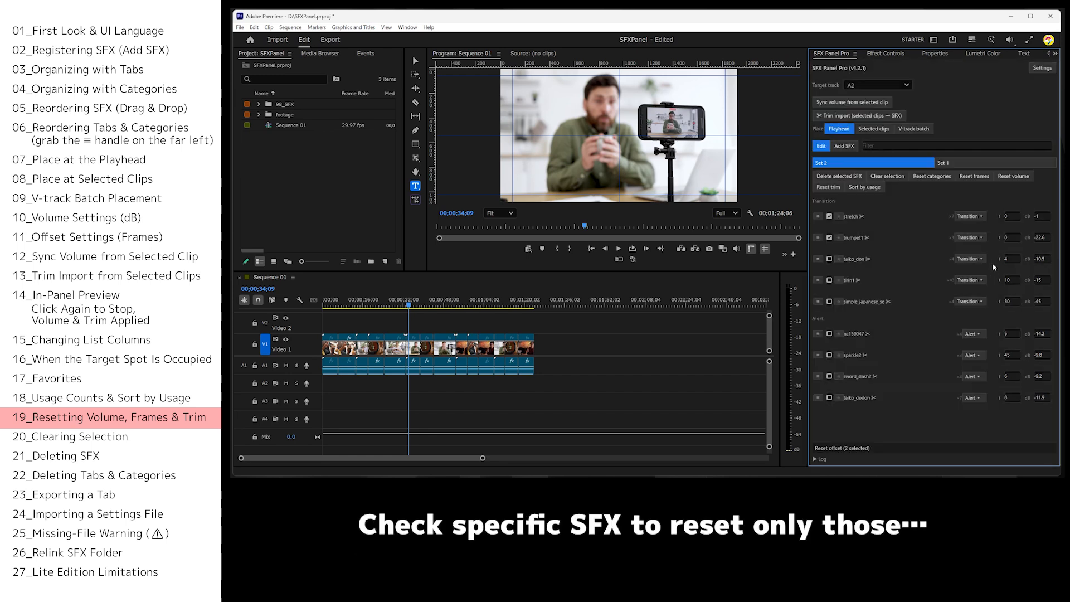
Reset the volume and trim of stretch and trumpet1, and clear the selection.
click(1017, 177)
click(956, 270)
click(887, 176)
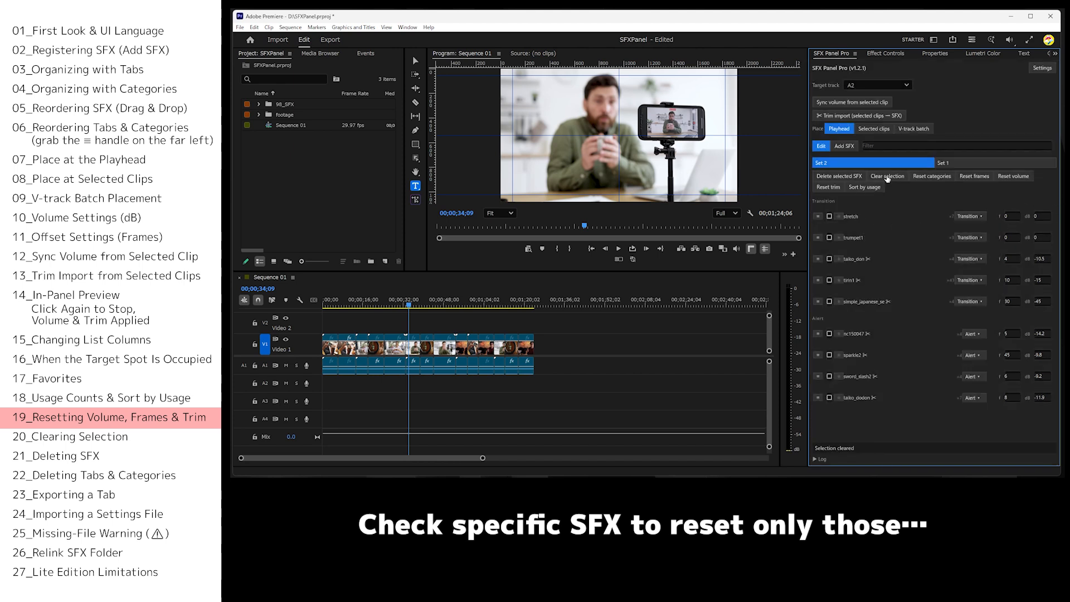
Reset the frame offsets, volumes and categories of all SFX in Set 2.
click(968, 178)
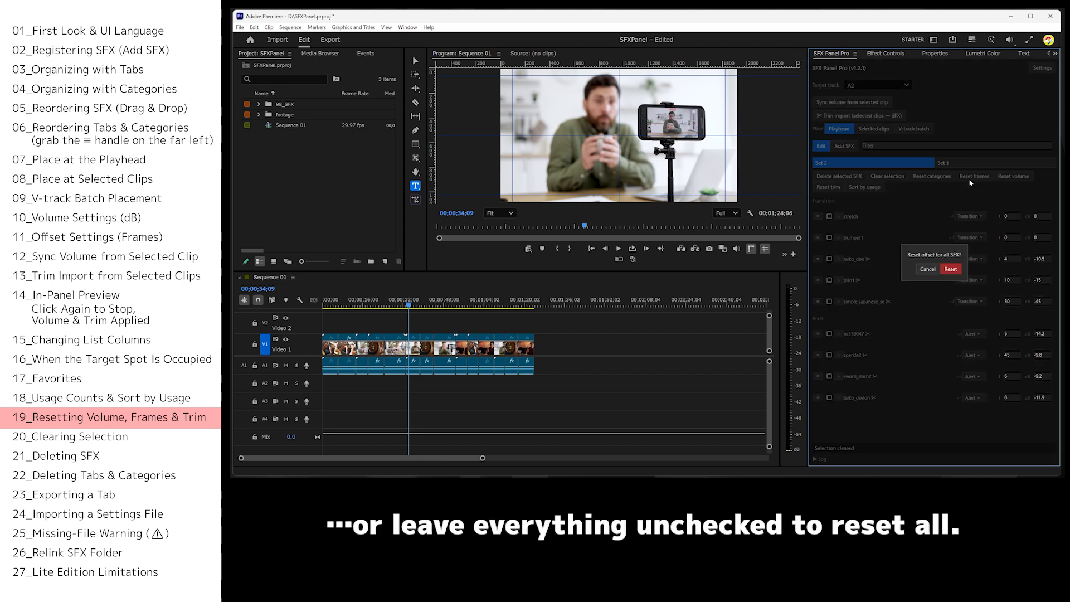
click(955, 269)
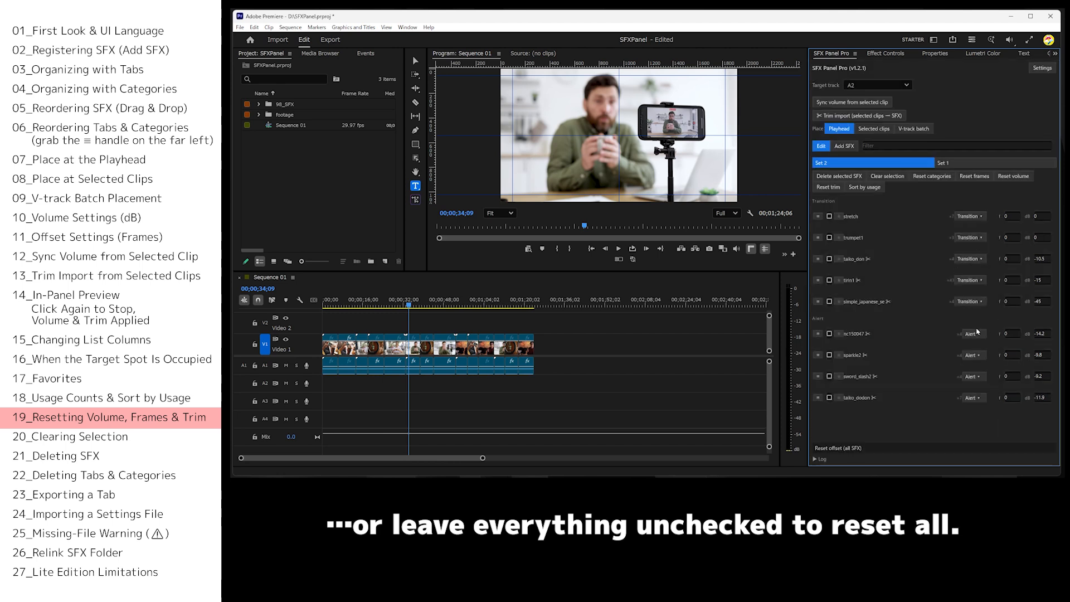
click(1013, 176)
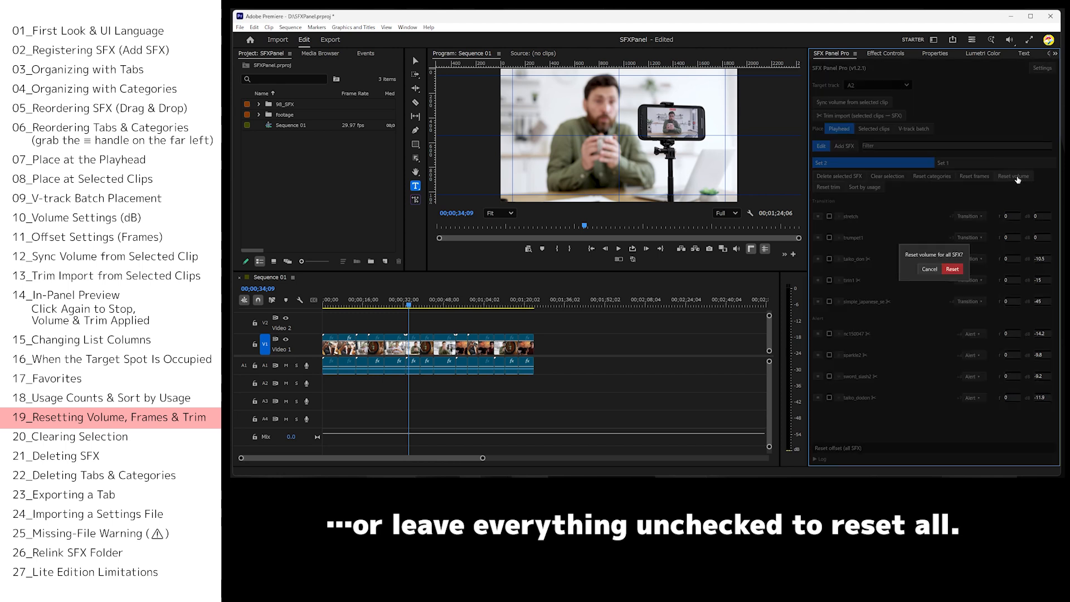
click(951, 270)
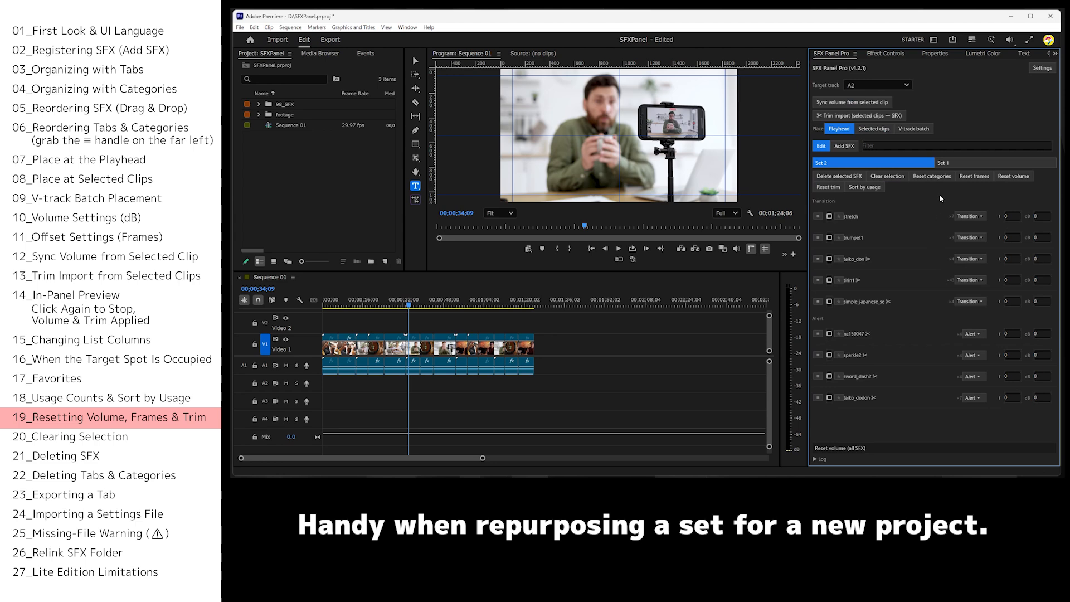
click(933, 177)
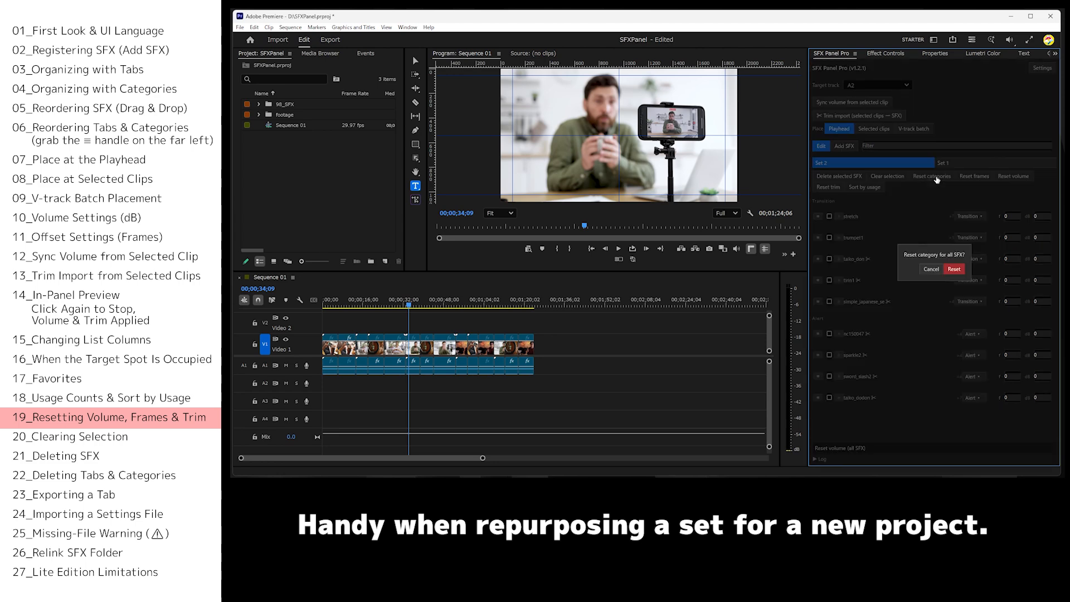
click(953, 270)
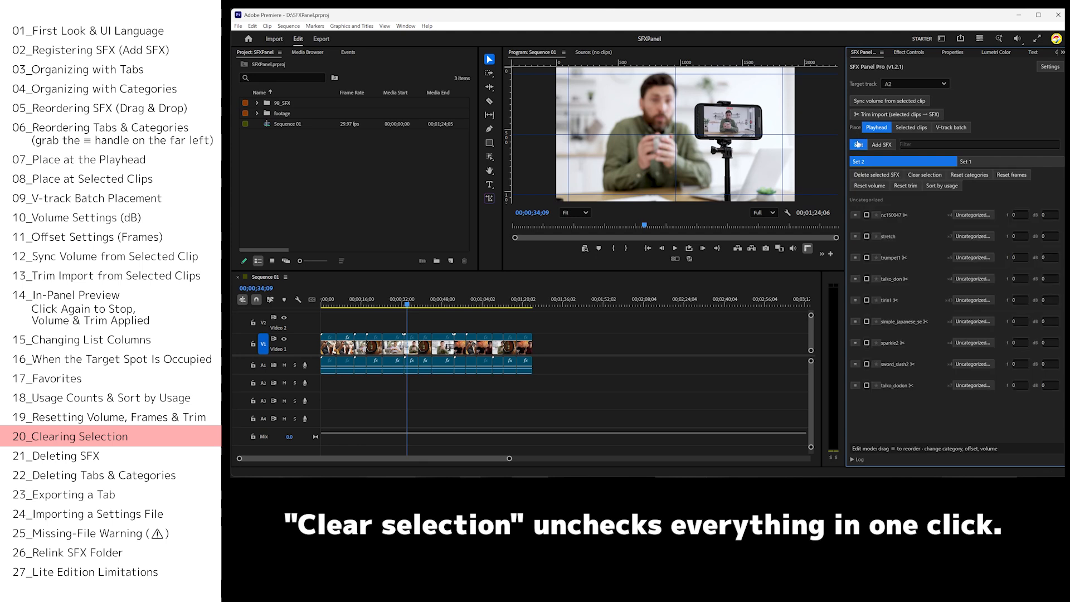
Select stretch, trumpet1 and taiko_don in the list, and clear the whole selection at once.
click(866, 237)
click(866, 258)
click(866, 279)
click(929, 176)
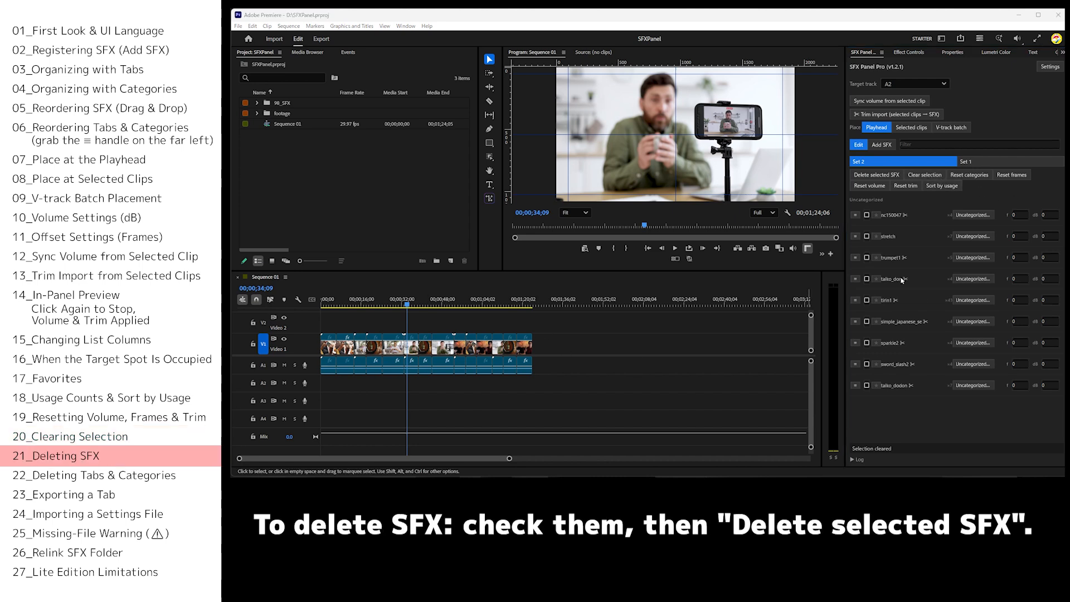
Delete nc150047, trumpet1 and tirin1 from the Set 2 list and confirm the removal.
click(867, 215)
click(866, 258)
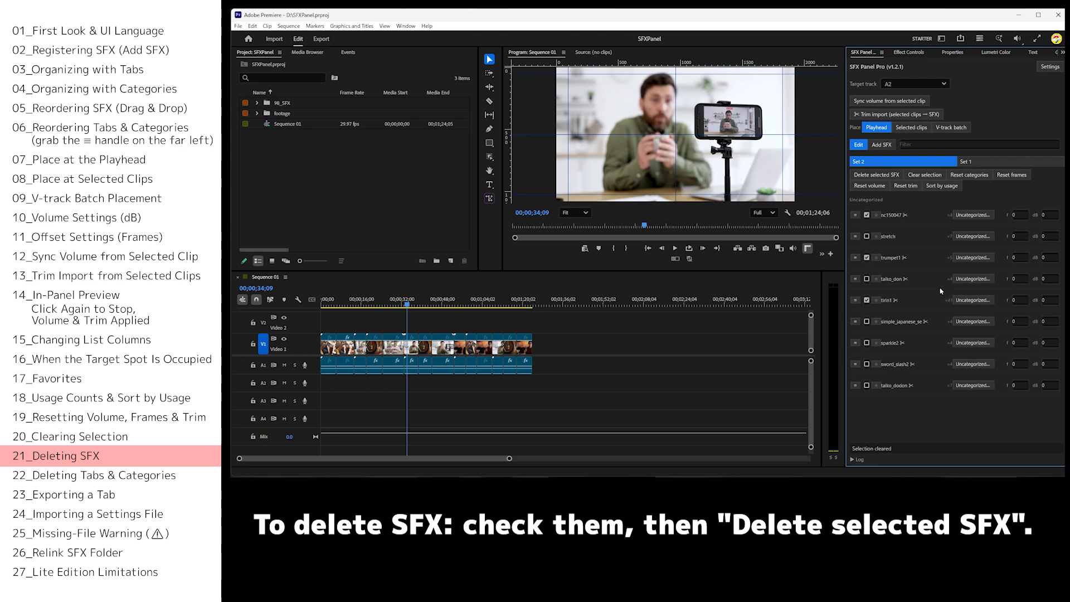
click(887, 176)
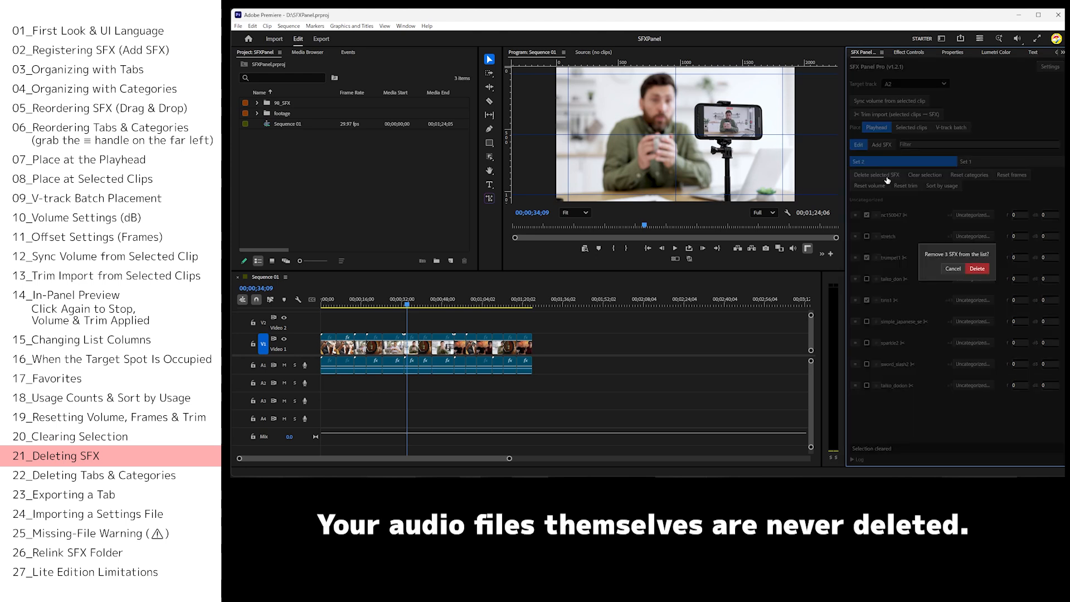
click(973, 270)
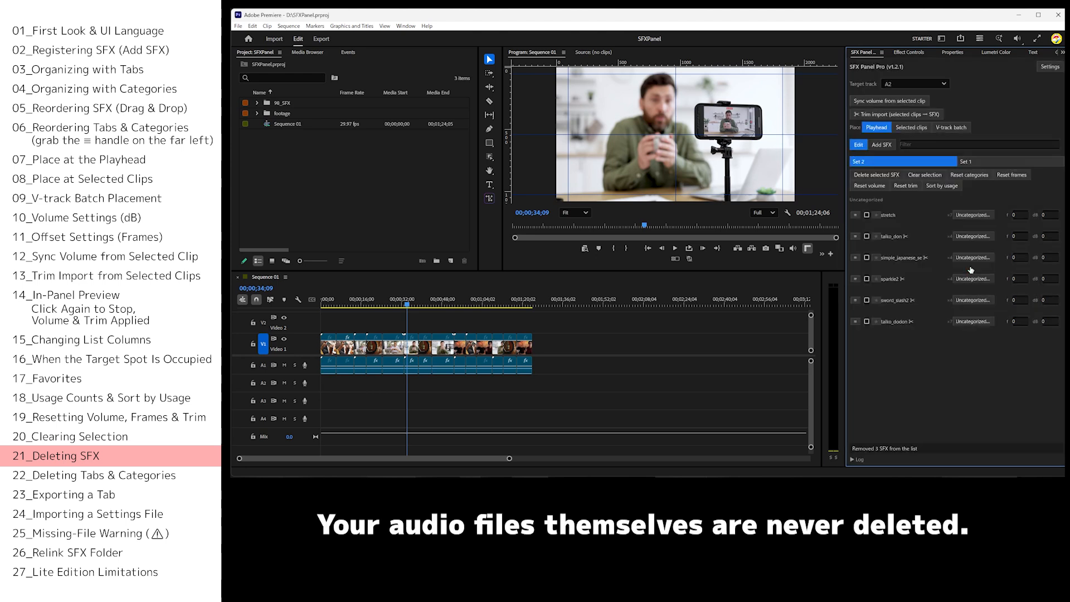
Delete the Transition and Alert categories of Set 2, then delete the Set 2 tab itself in the settings.
click(1049, 67)
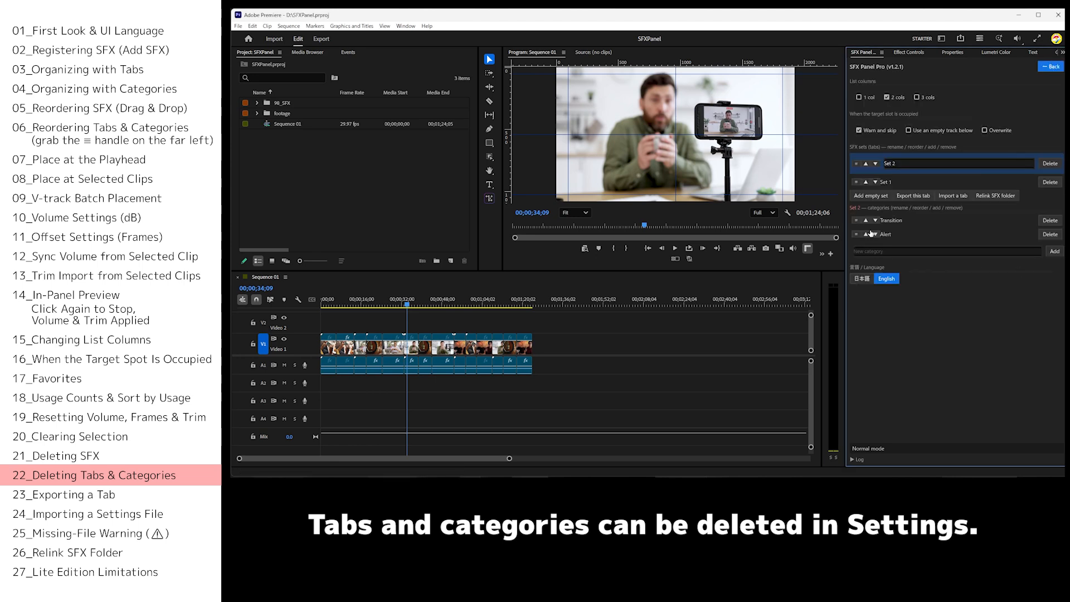
click(1050, 221)
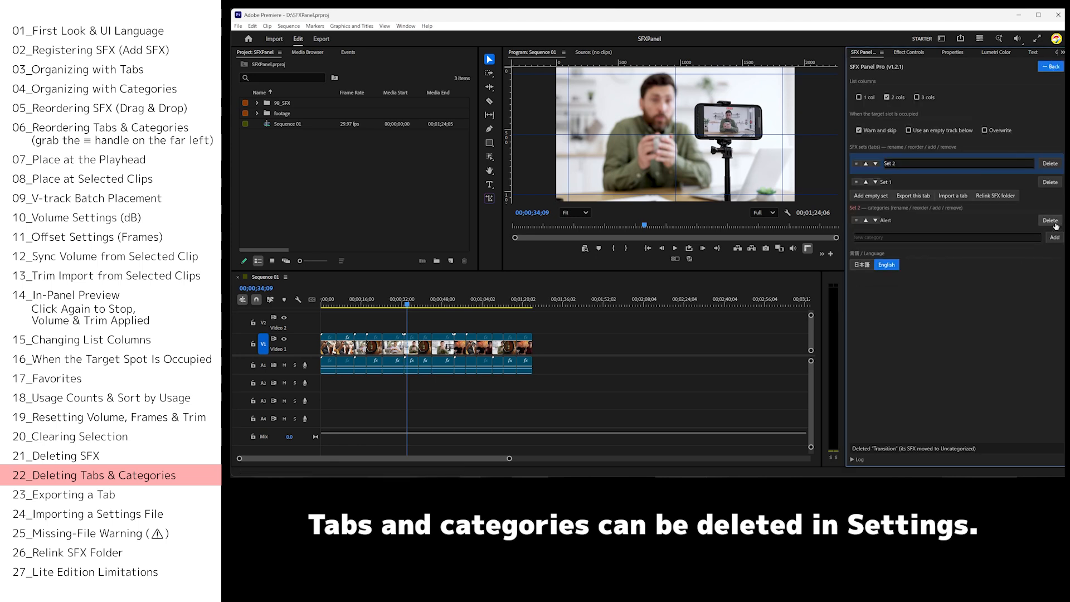
click(1050, 223)
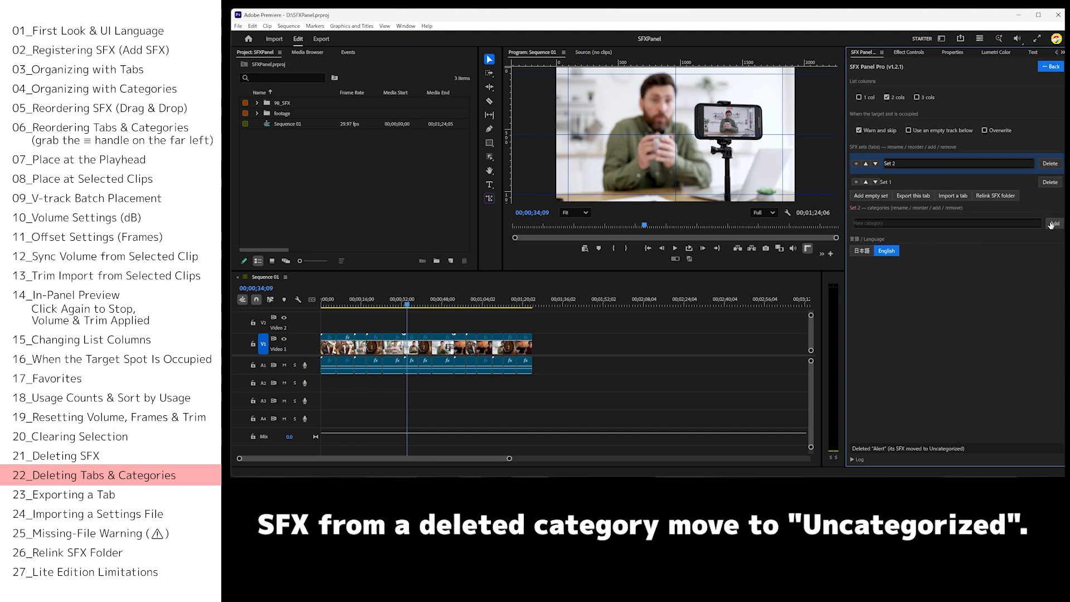
click(1050, 165)
click(971, 271)
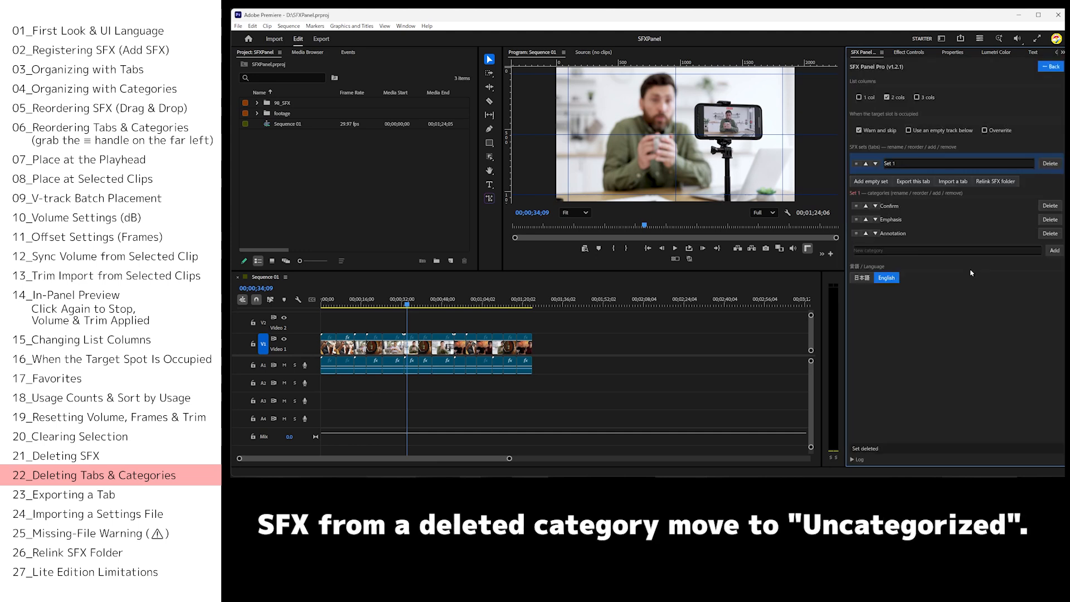
Export the whole Set 1 tab as a settings file in the project folder.
click(912, 181)
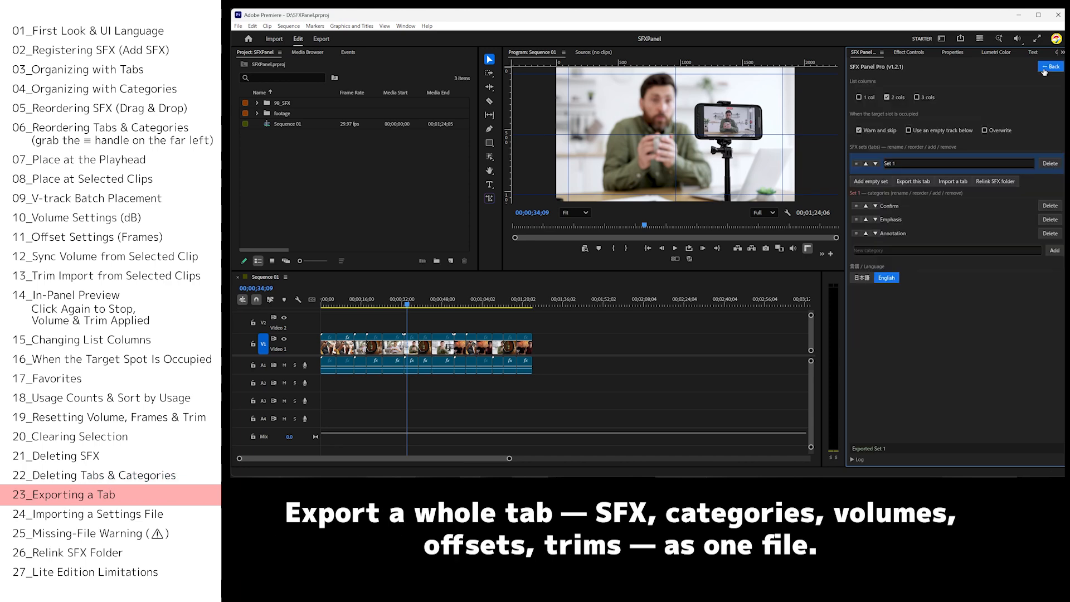
click(913, 181)
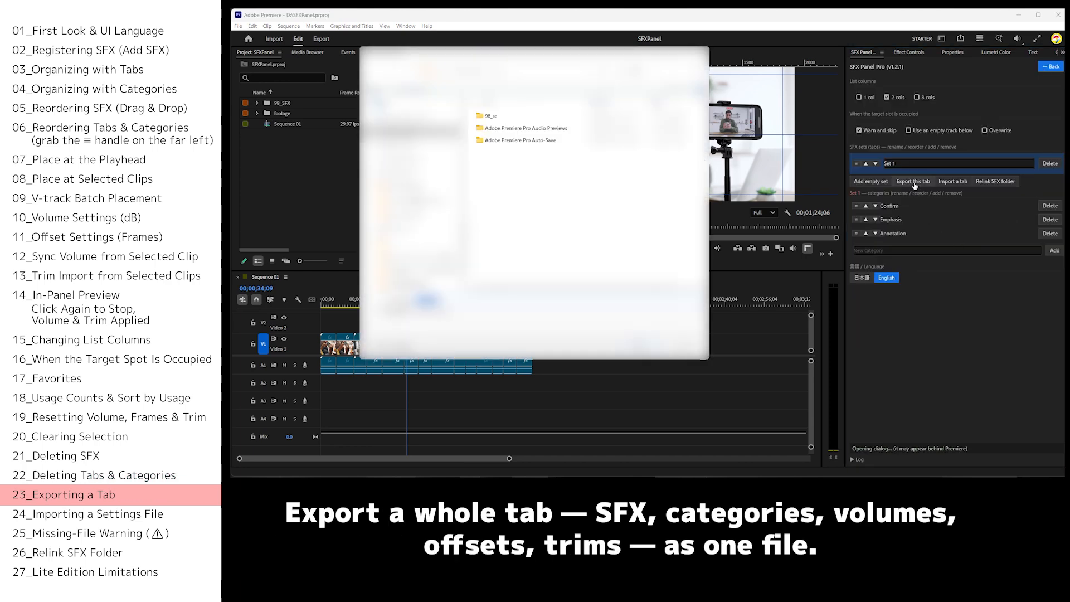
click(624, 350)
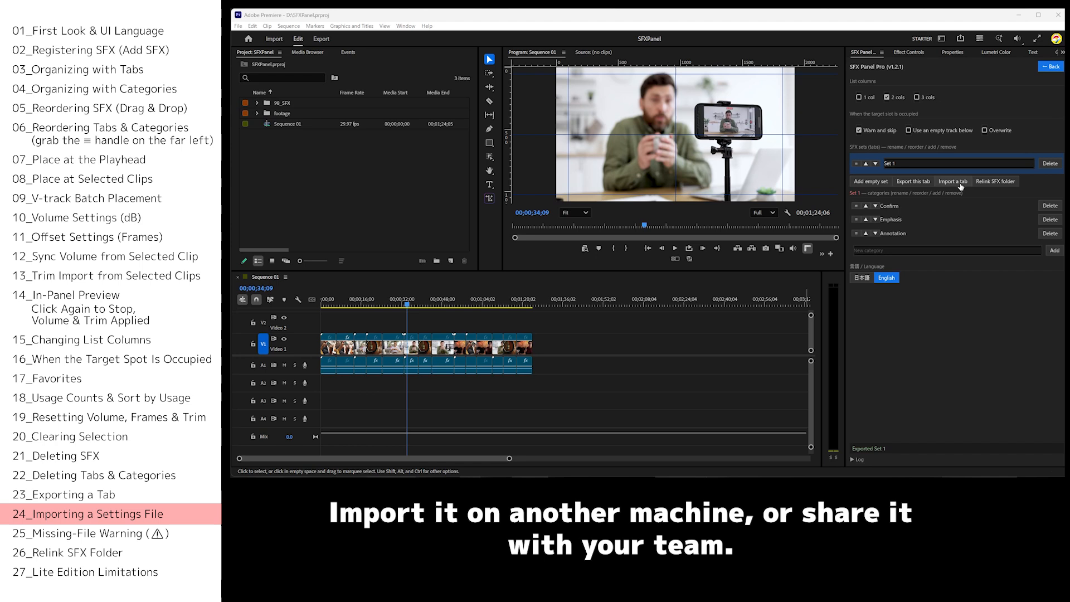
Import the Set 1.json settings file as an additional tab and leave the settings.
click(952, 181)
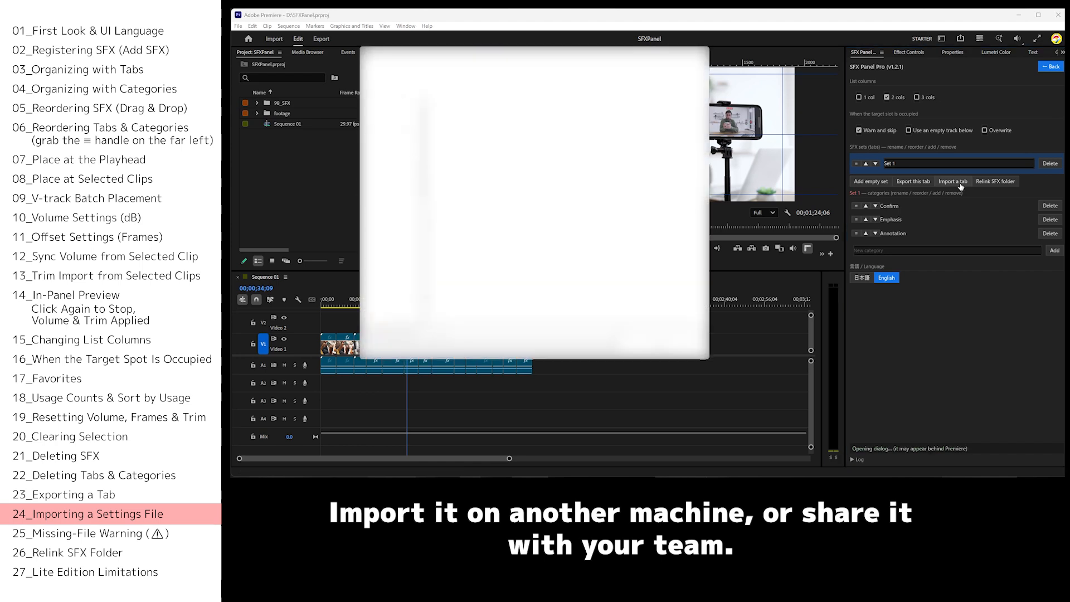
click(466, 155)
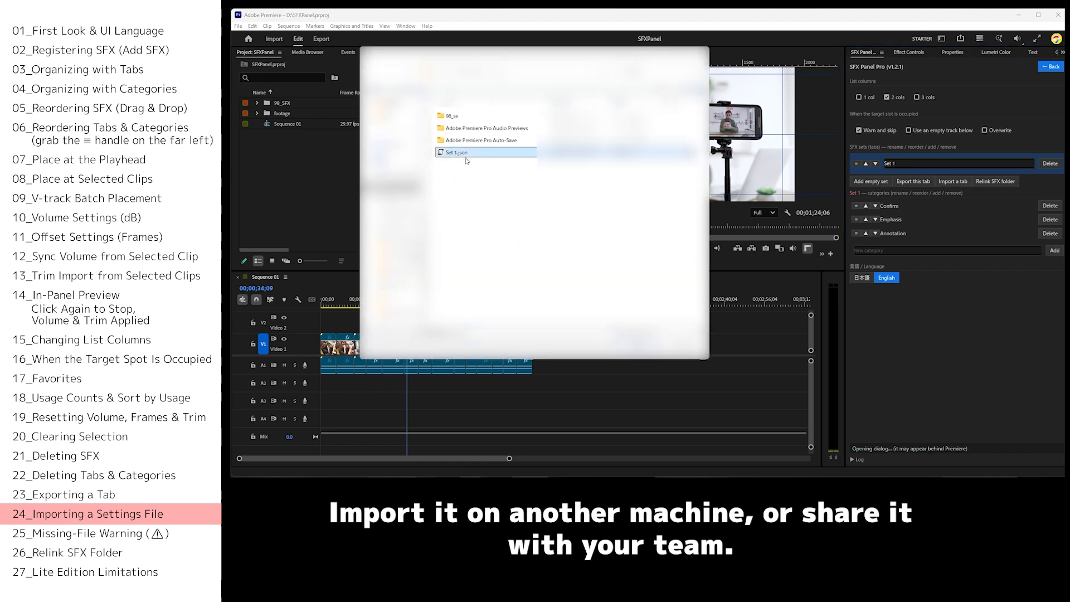
click(638, 350)
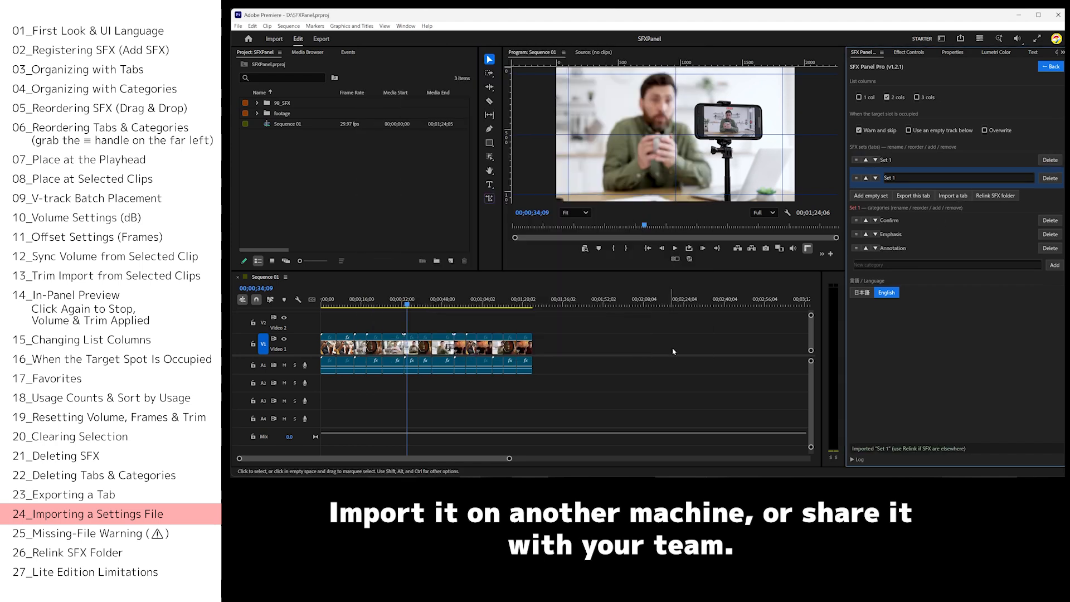
click(1051, 67)
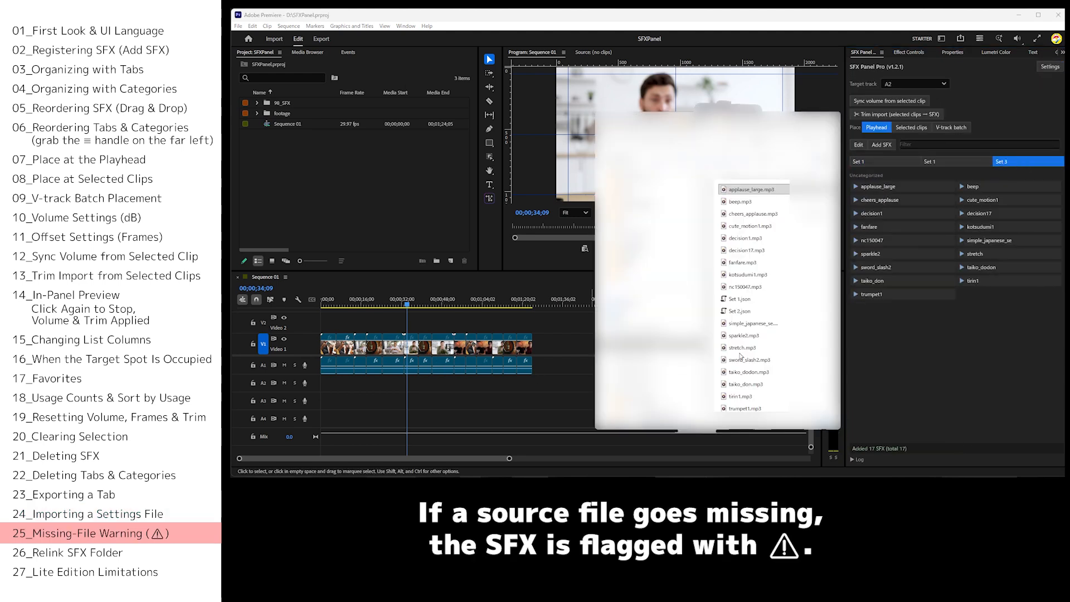
Rename the source file applause_large.mp3 as 121212 in the file explorer, and try to place the applause_large SFX at the playhead.
click(746, 190)
text(121212)
key(Return)
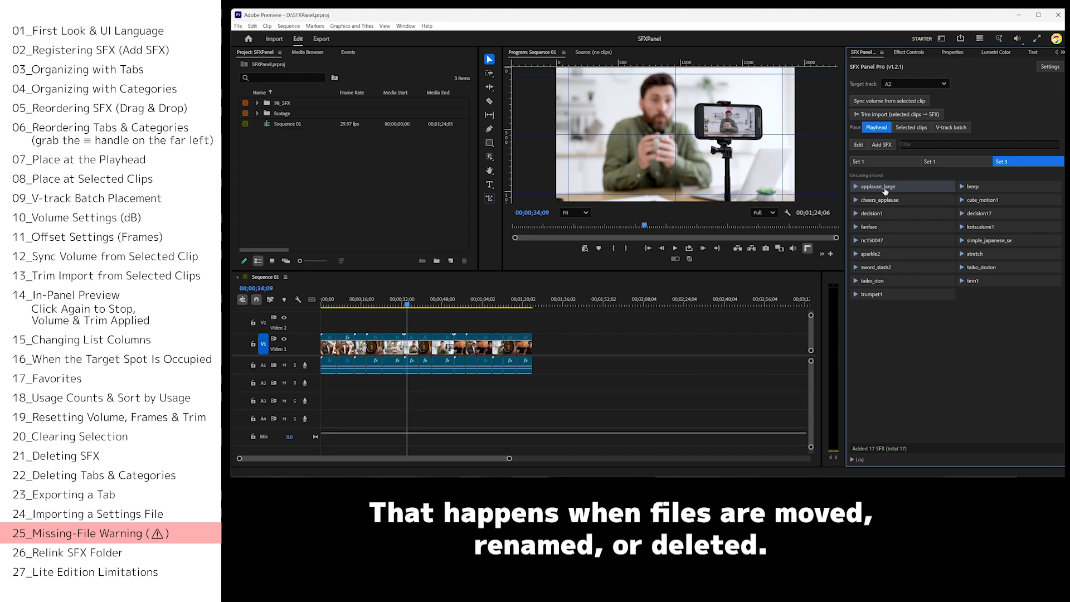
click(885, 191)
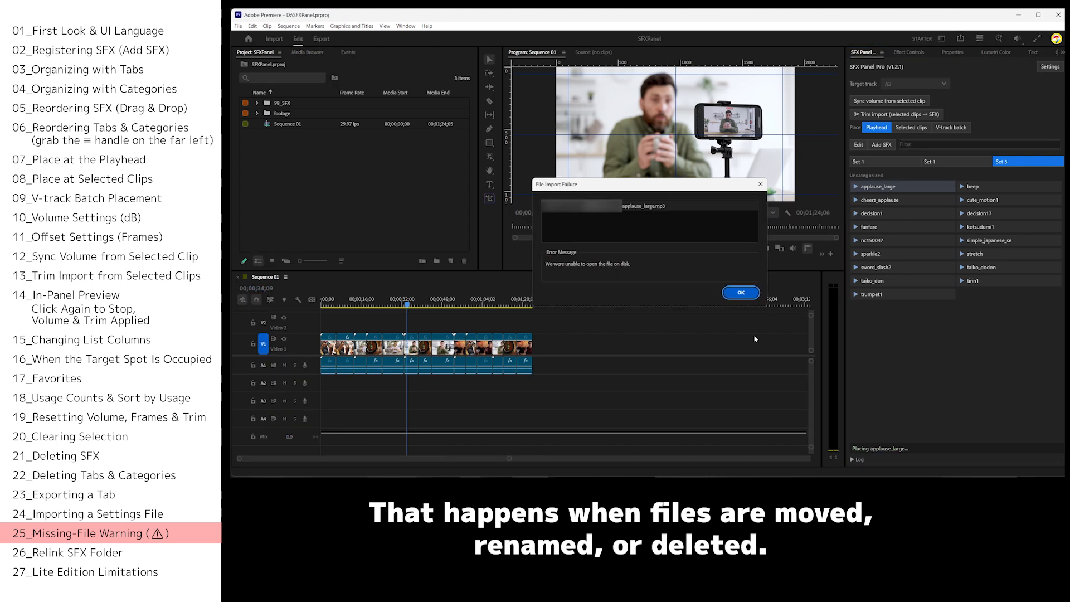
click(739, 293)
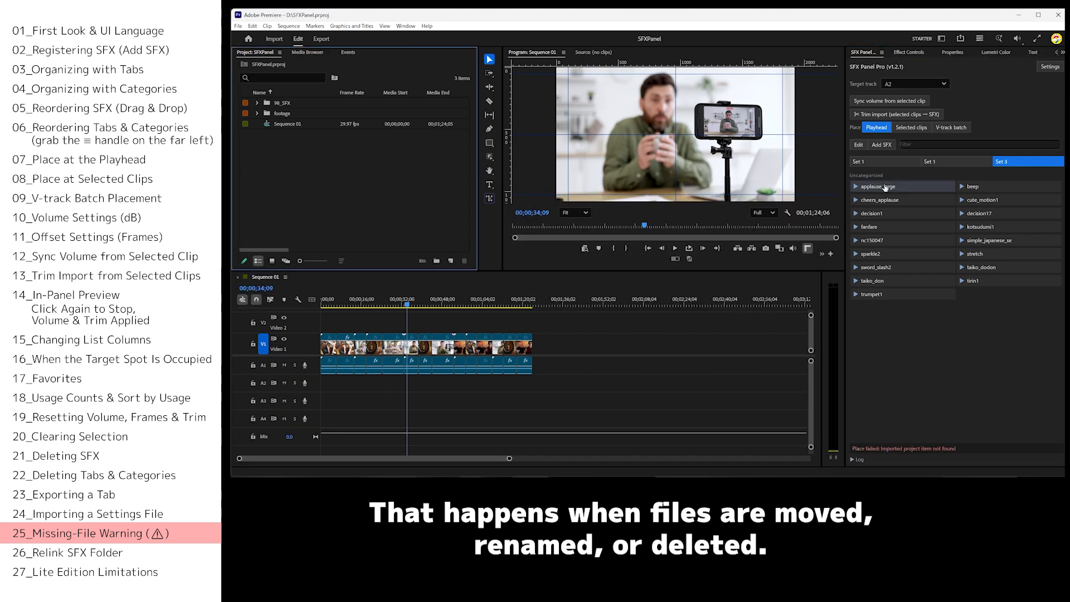
Delete the applause_large entry from Set 3 in edit mode and confirm the removal.
click(858, 144)
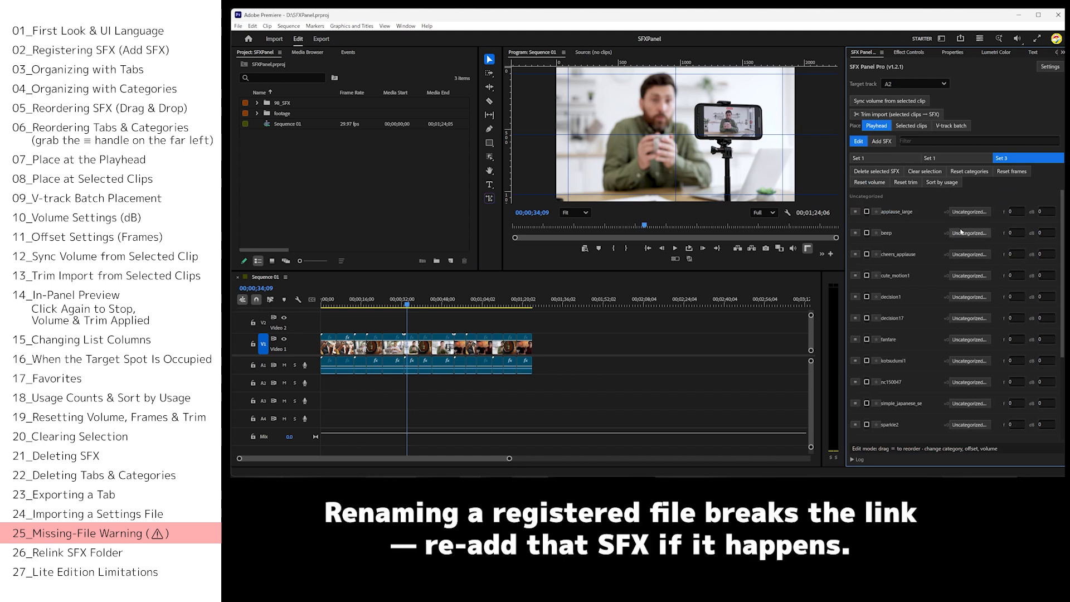
click(867, 212)
click(875, 171)
click(976, 269)
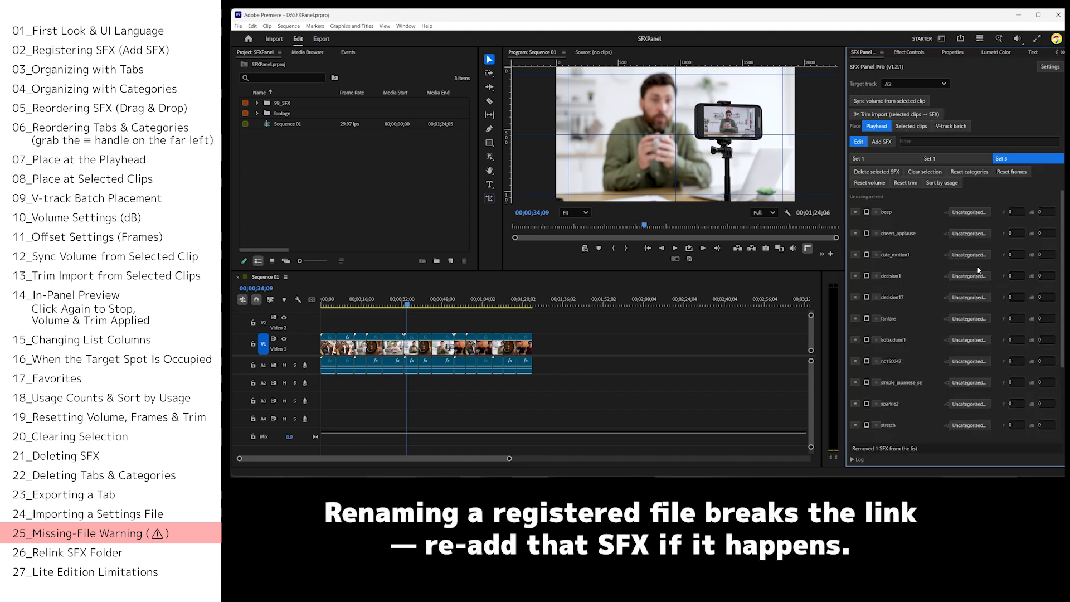
Add 121212.mp3 to Set 3 as an SFX and leave edit mode.
click(882, 142)
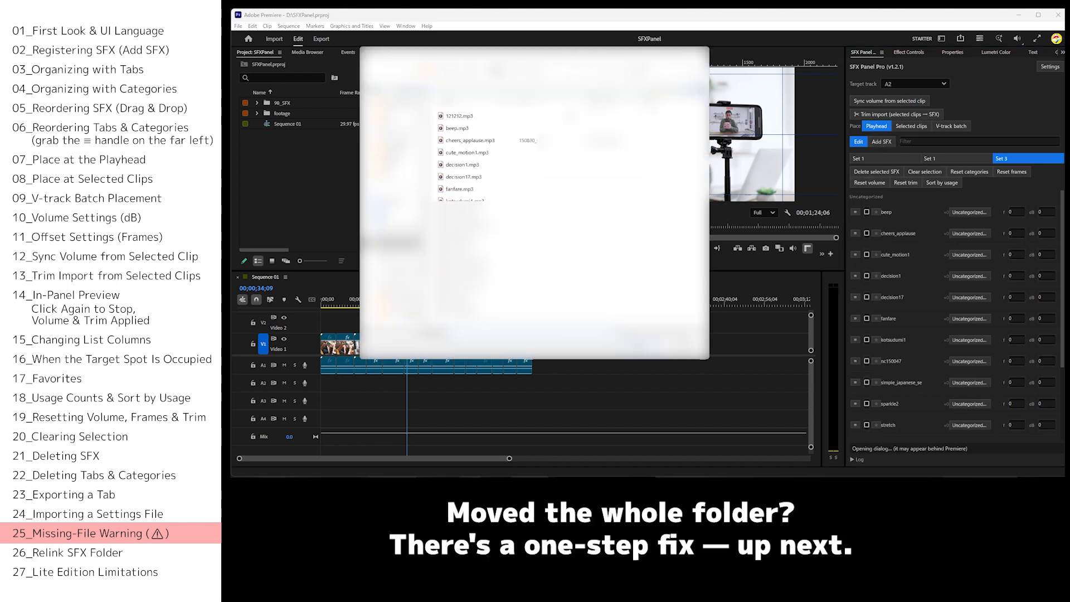
click(478, 118)
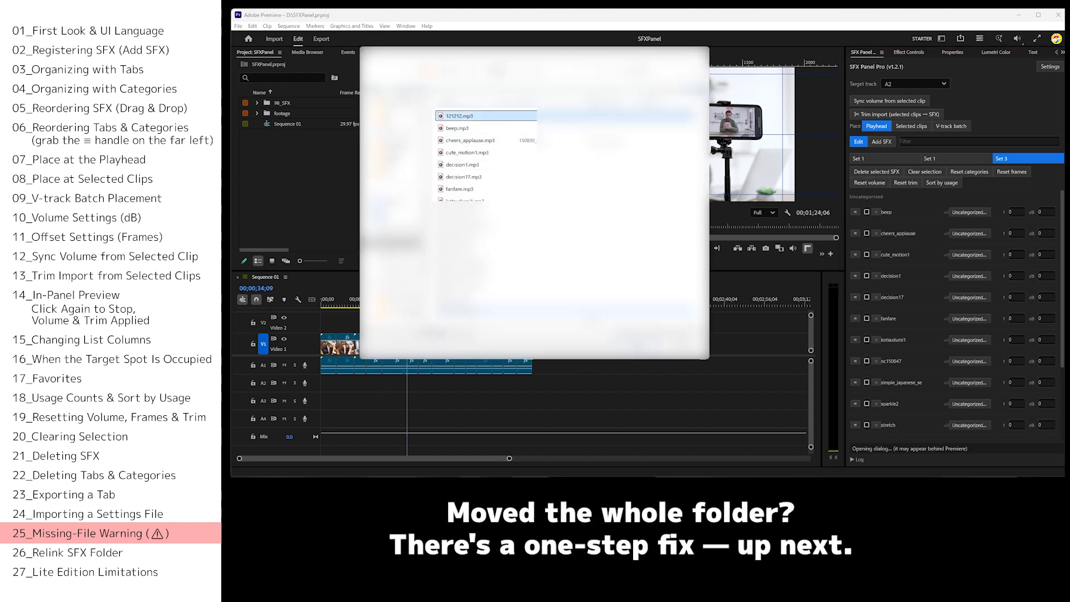
click(631, 346)
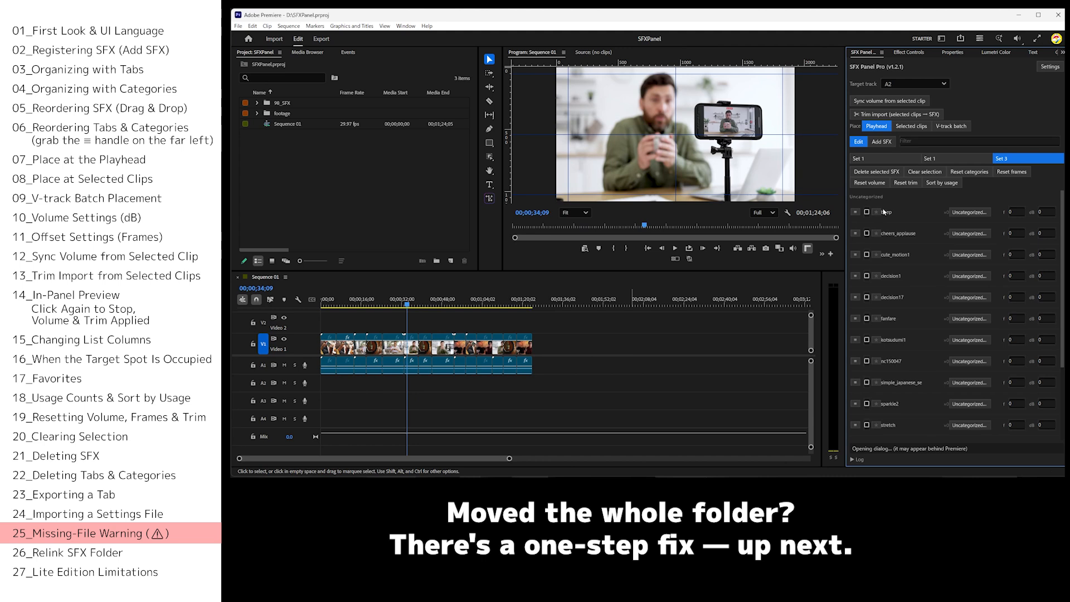
click(857, 143)
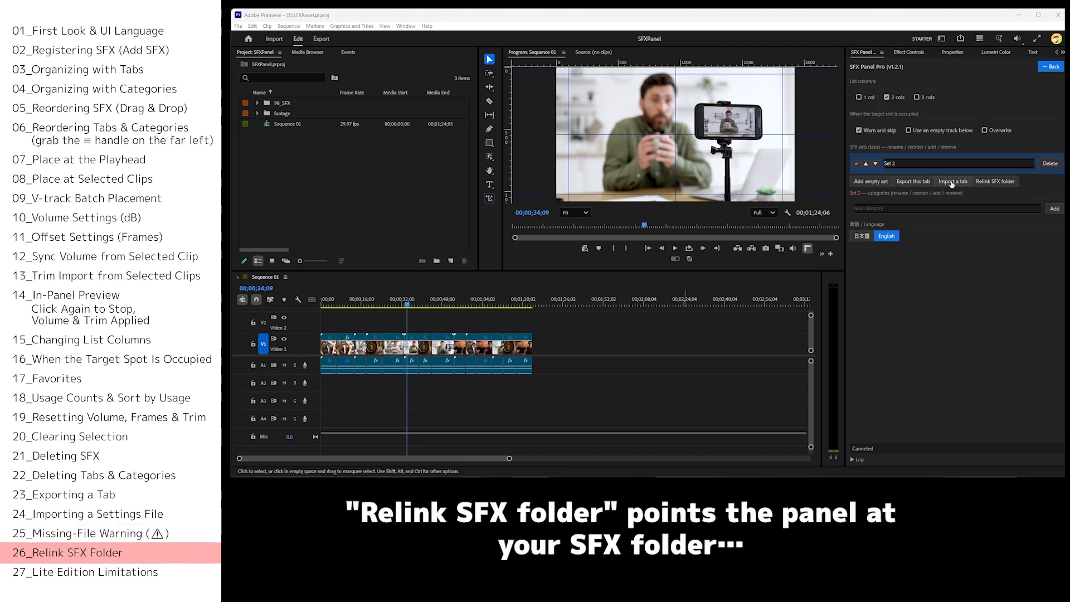
Import the test.json settings file as a new tab and return to the SFX list.
click(995, 181)
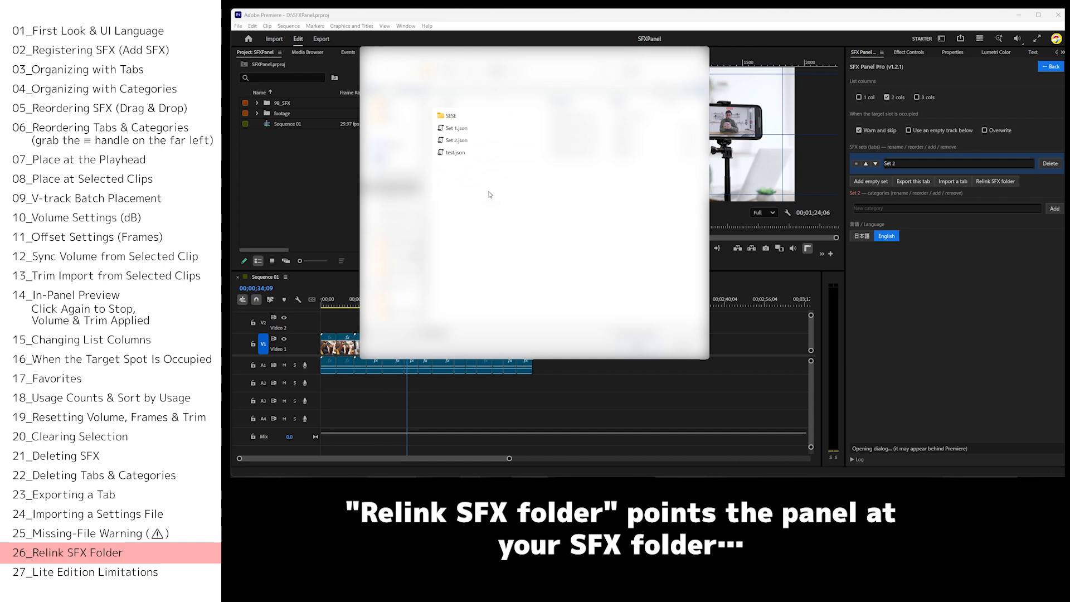
click(466, 158)
click(640, 347)
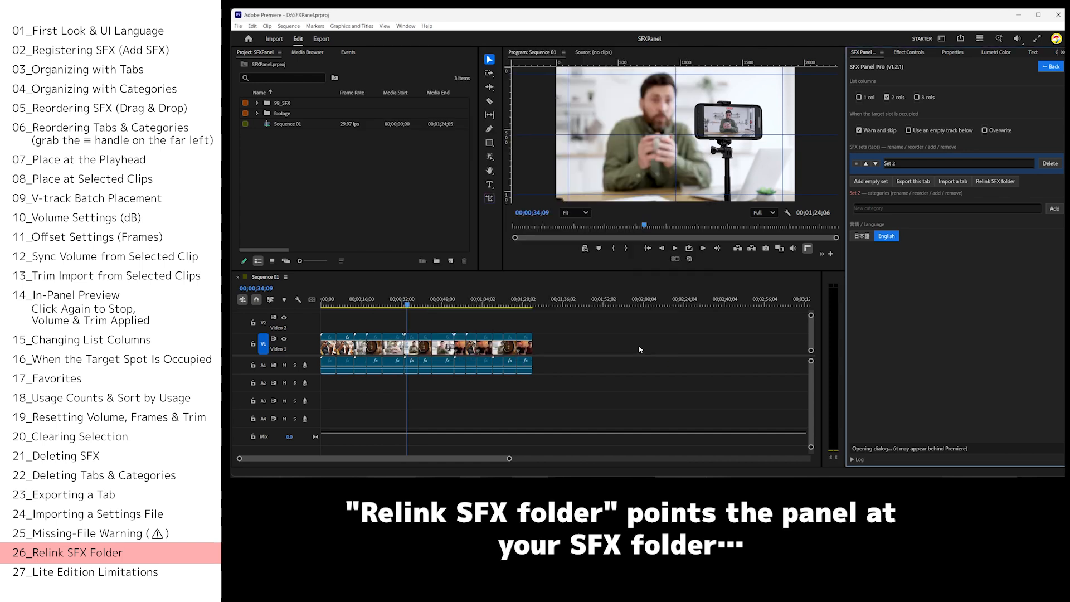
click(1056, 66)
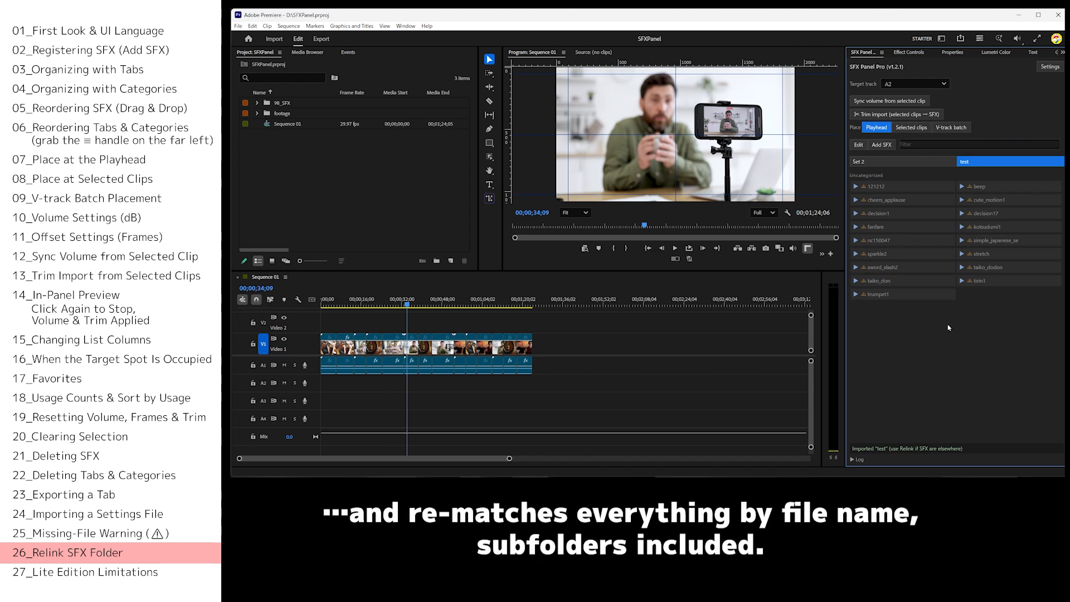
Relink the SFX of the test tab to the 01_se folder and return to the SFX list.
click(1052, 67)
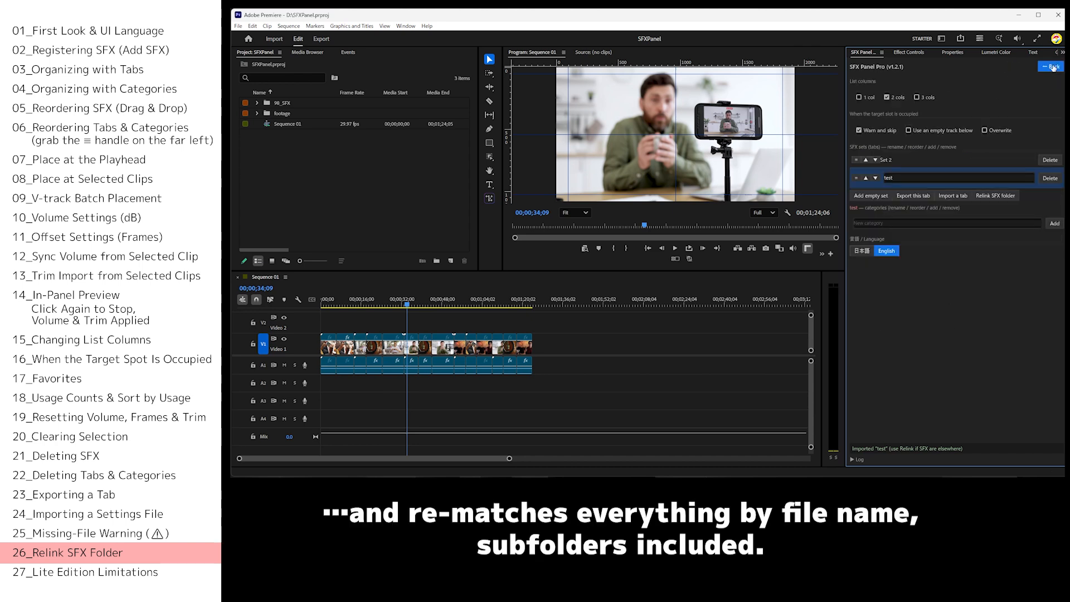
click(980, 196)
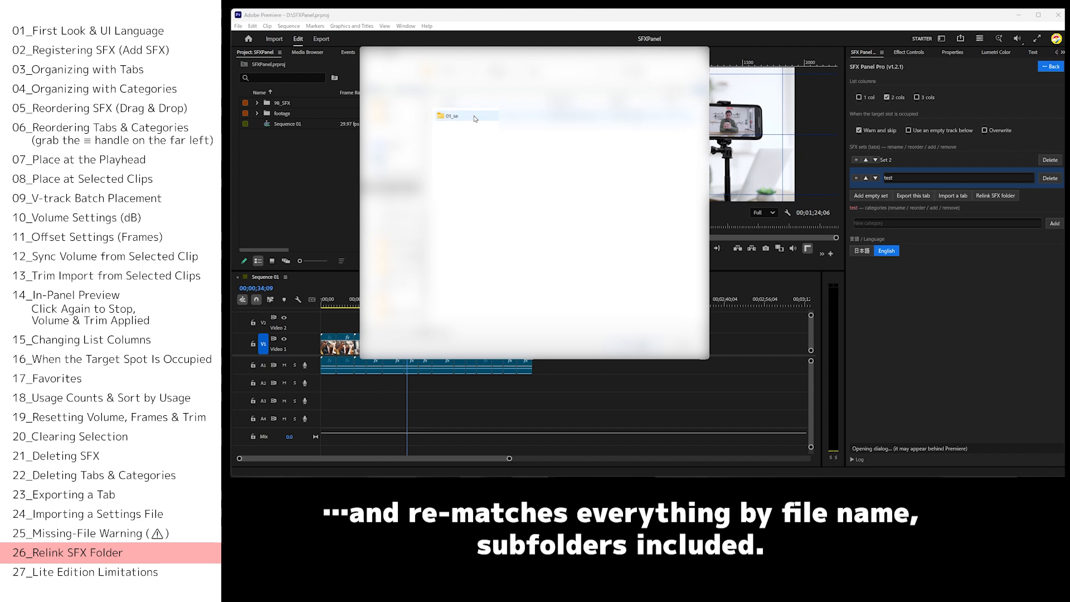
double_click(474, 119)
click(634, 346)
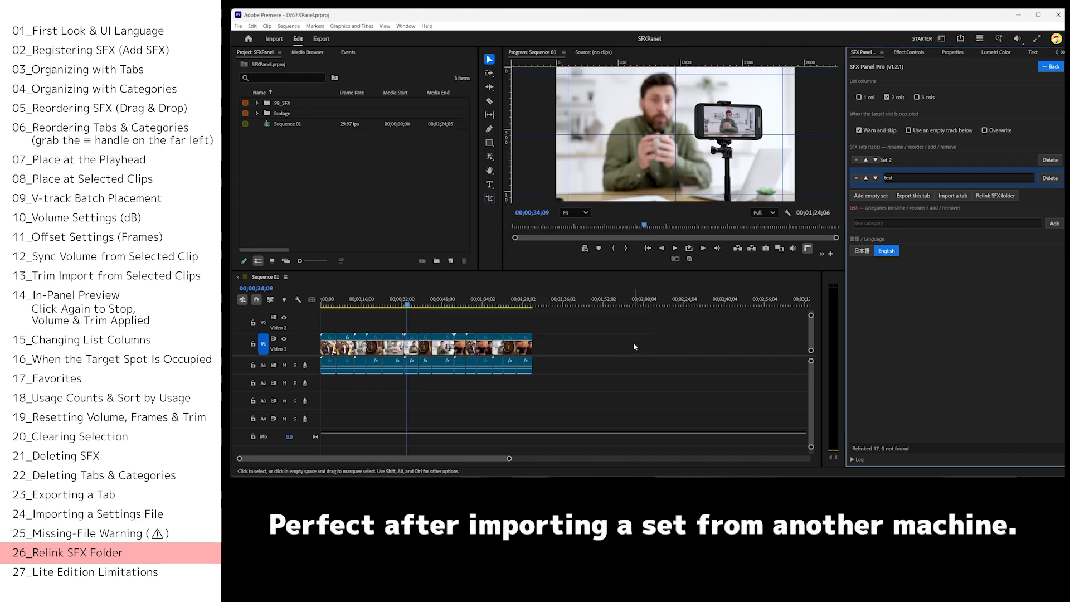
click(1049, 67)
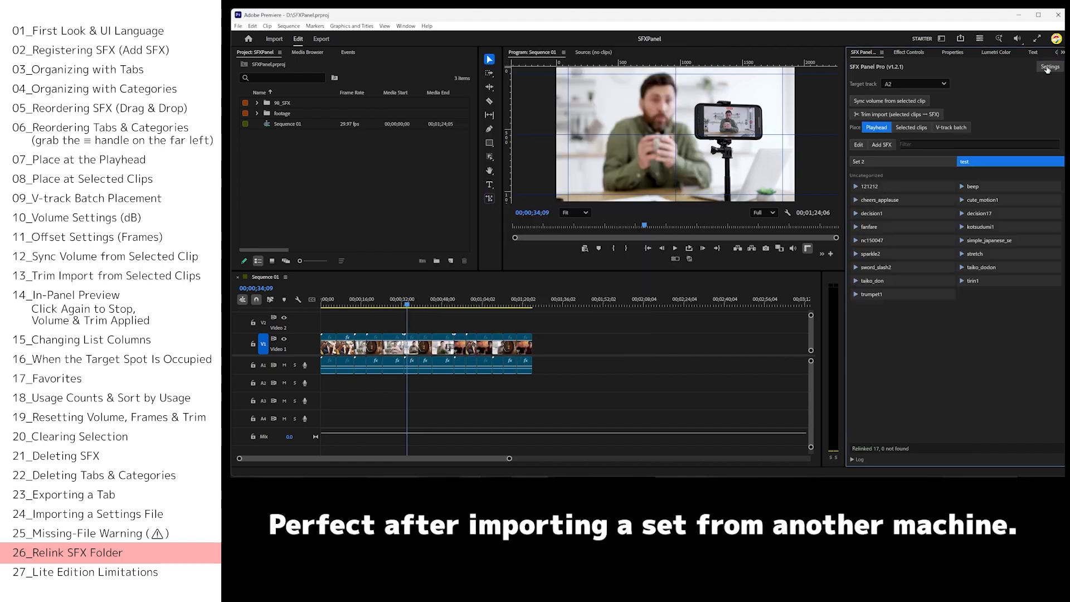